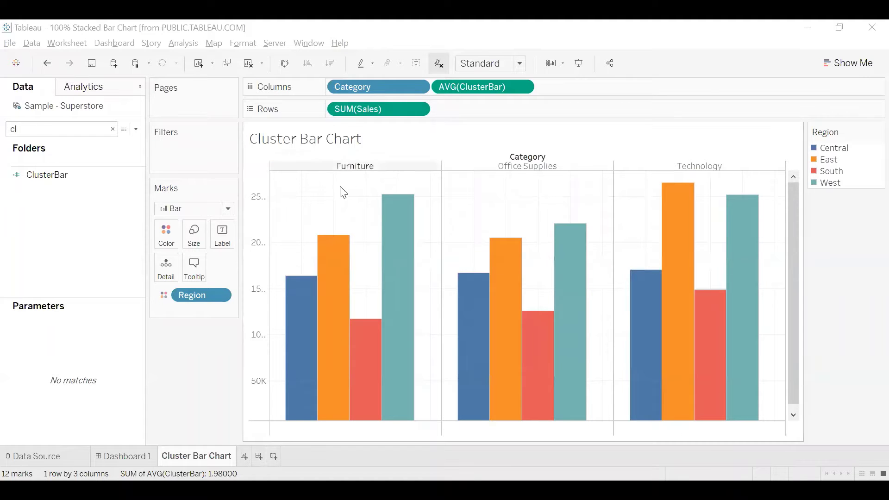
Start a new blank workbook, Book2, showing the Connect page.
mouse_move(297, 291)
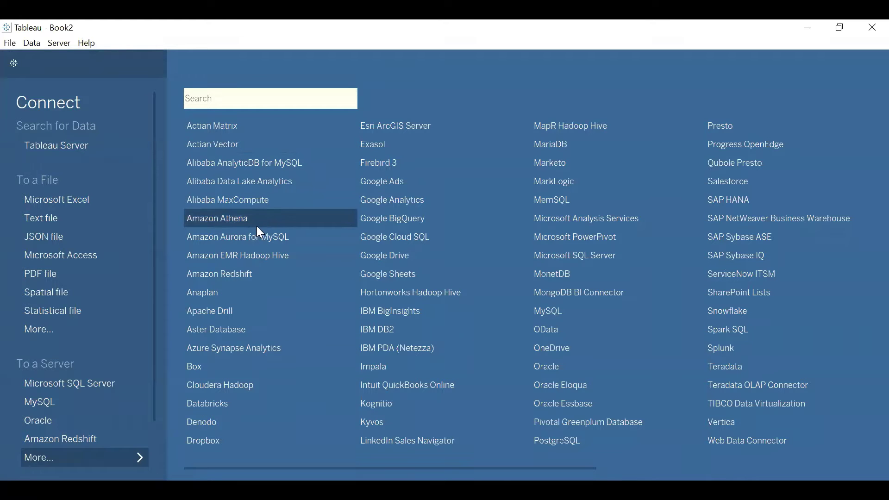
Connect to the saved Sample - Superstore data source.
scroll(155, 278, down, 3)
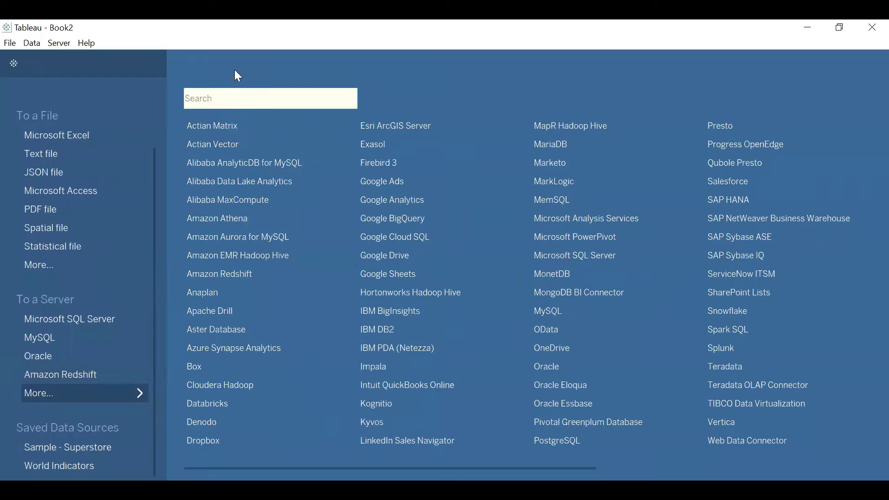
click(53, 451)
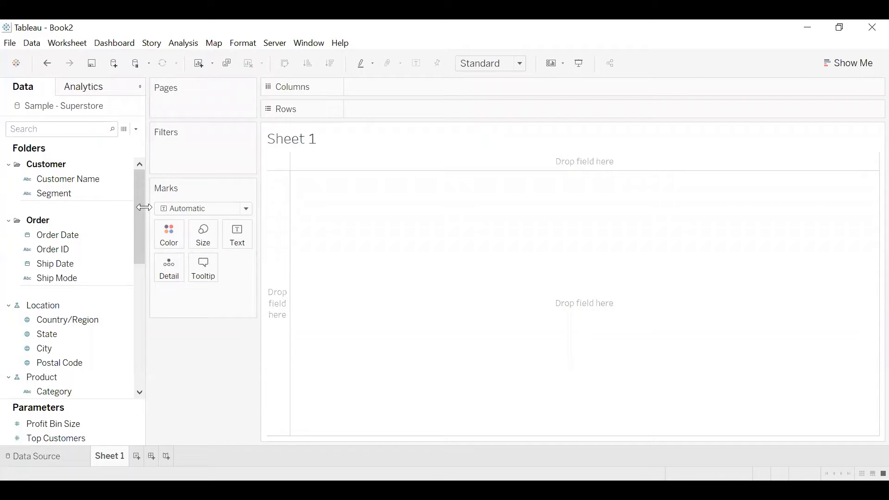
scroll(138, 232, down, 5)
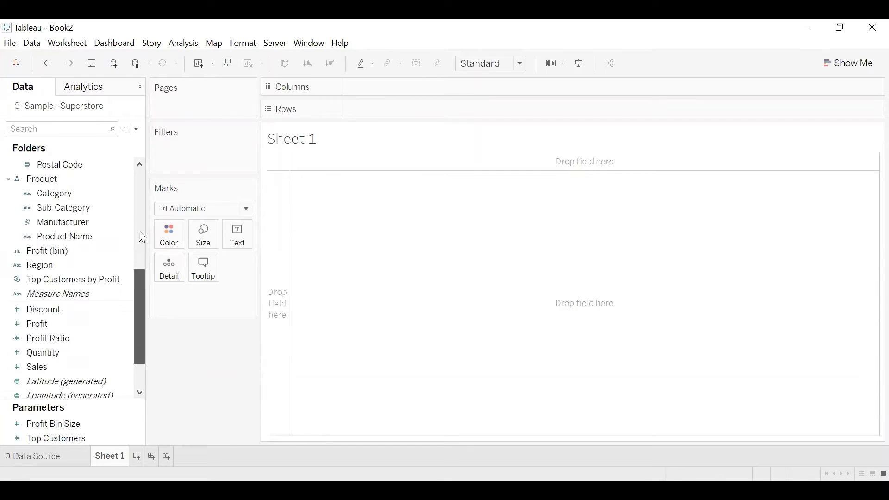
scroll(139, 204, up, 5)
text(sal)
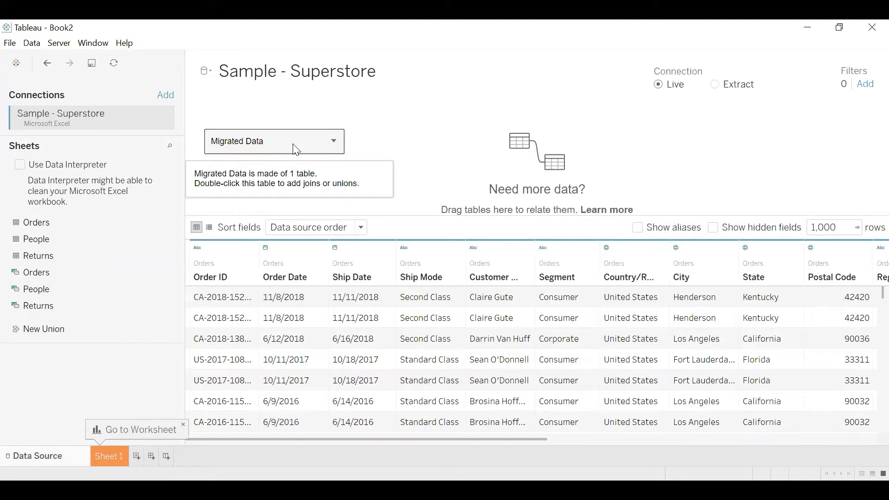
Add the Orders table to the data source and return to Sheet 1.
click(333, 141)
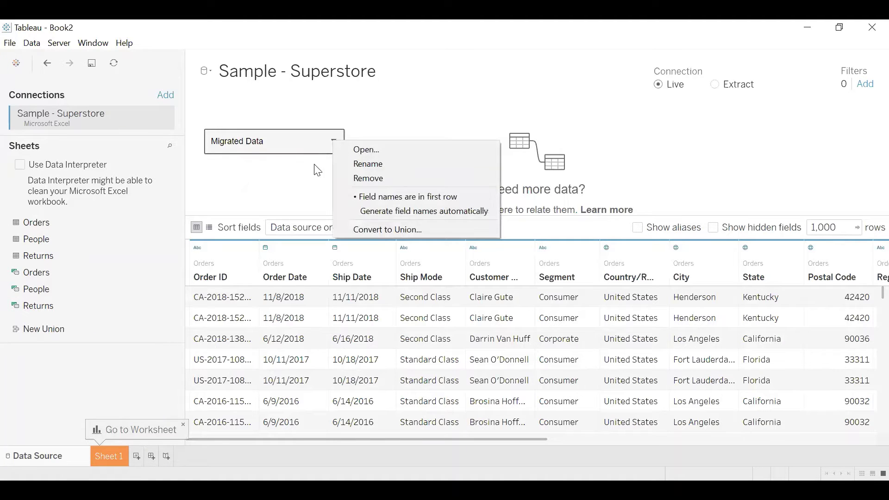
key(Escape)
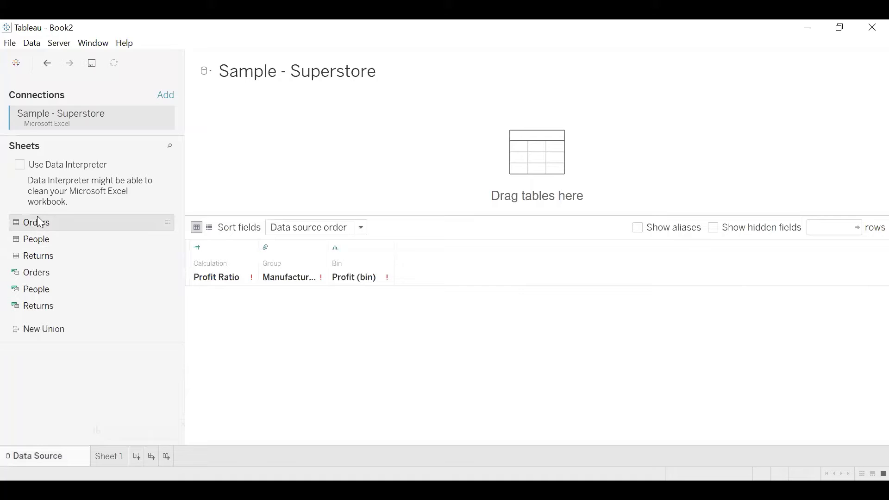
double_click(37, 216)
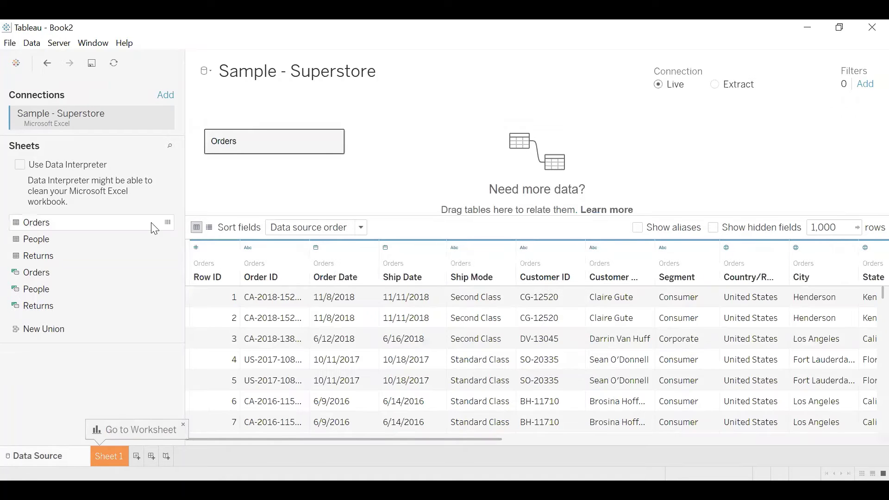
click(110, 456)
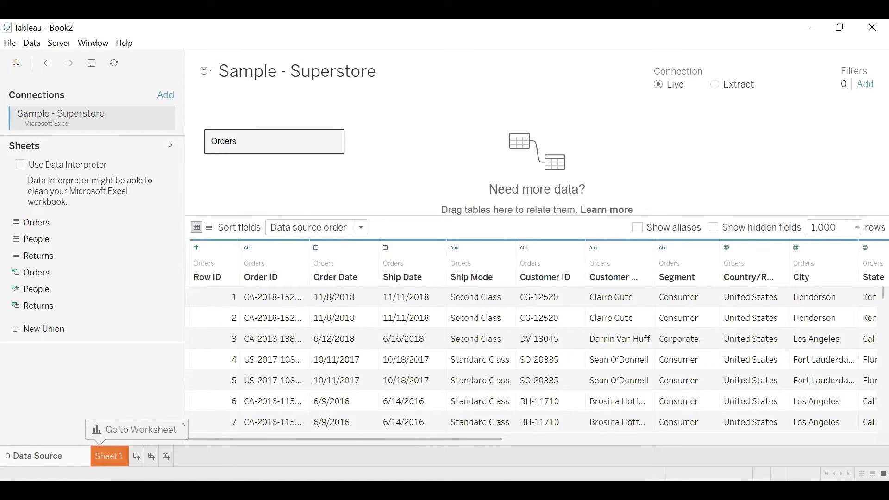
click(55, 129)
Plot SUM(Sales) as bars split by Category.
click(55, 177)
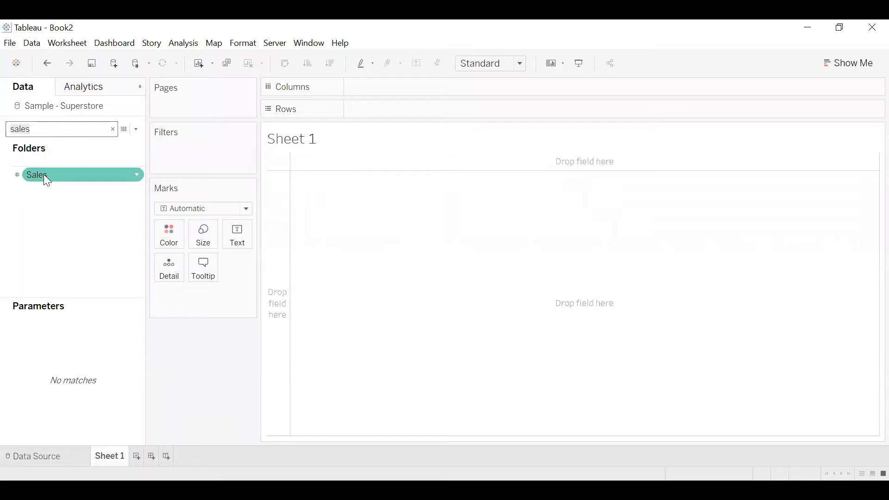
click(44, 174)
double_click(43, 174)
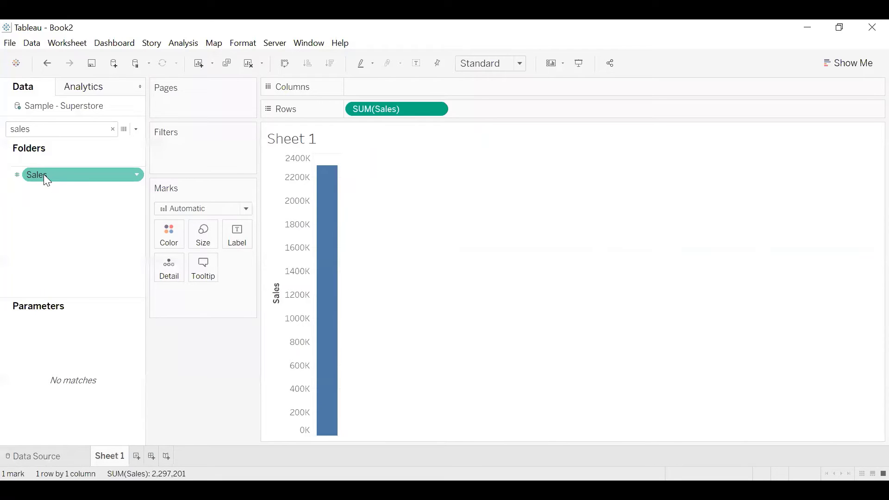
click(47, 124)
key(BackSpace)
key(BackSpace)
key(BackSpace)
key(BackSpace)
key(BackSpace)
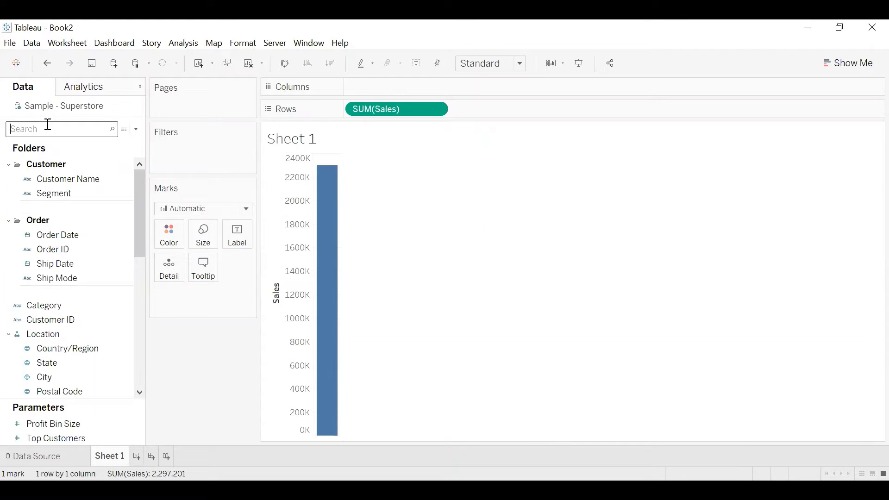
text(c)
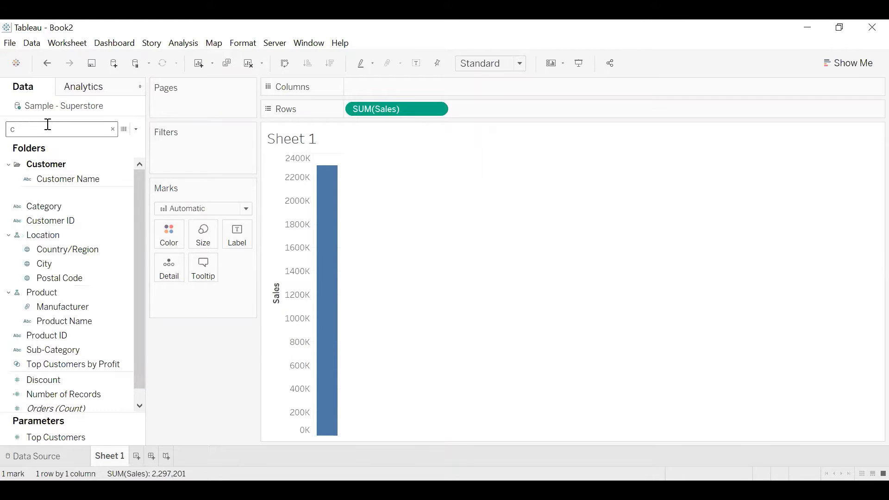
text(AE)
key(BackSpace)
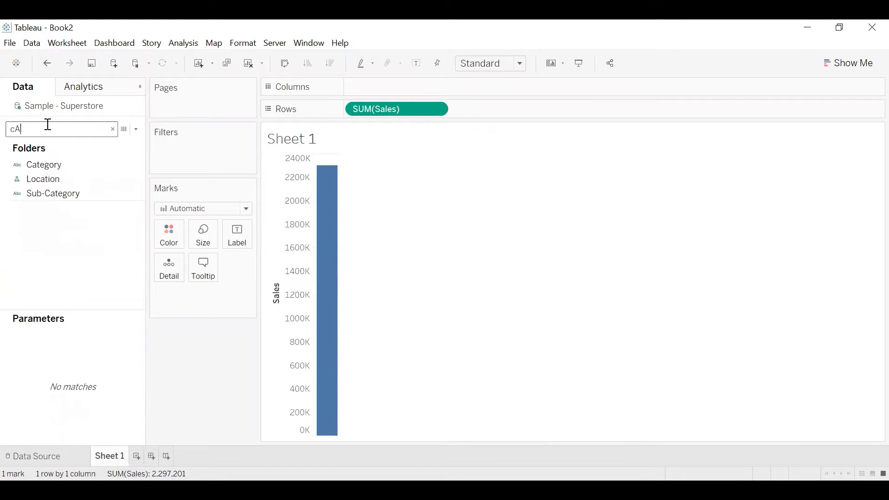
click(59, 169)
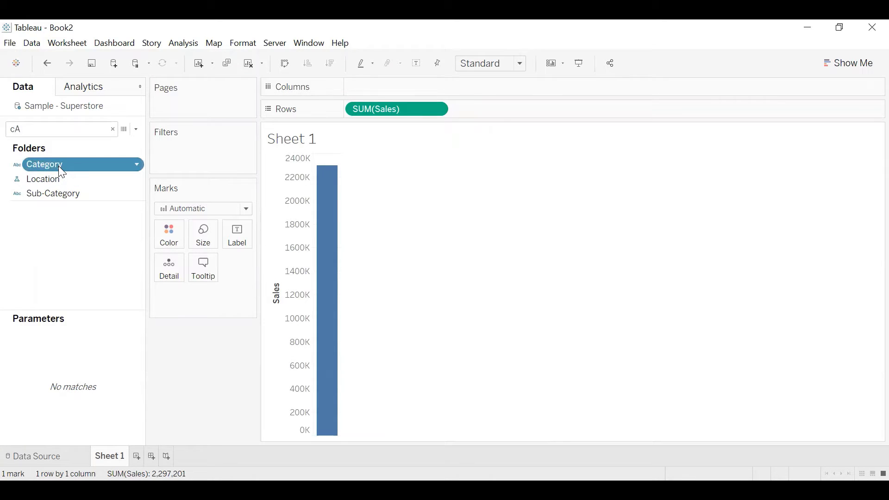
double_click(59, 168)
double_click(59, 168)
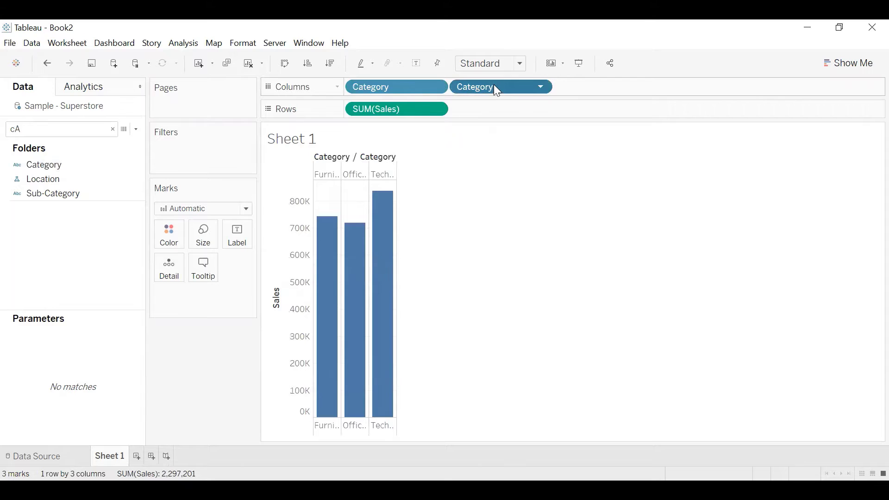
key(ctrl+z)
Colour and stack the Category bars by Region.
click(78, 131)
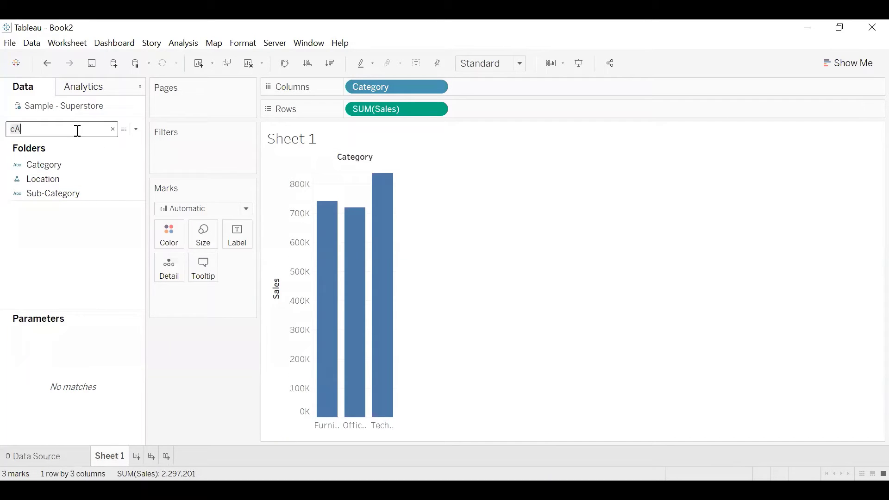
key(BackSpace)
key(BackSpace)
text(REGIO)
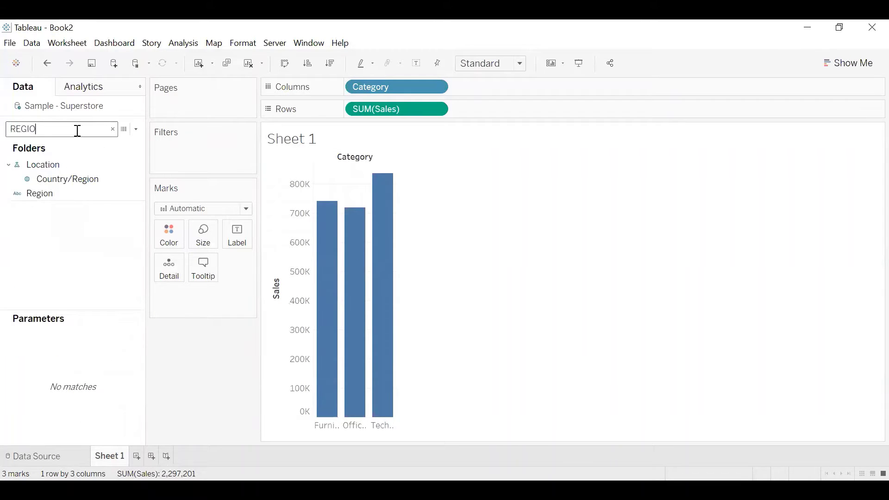
drag(51, 196, 163, 237)
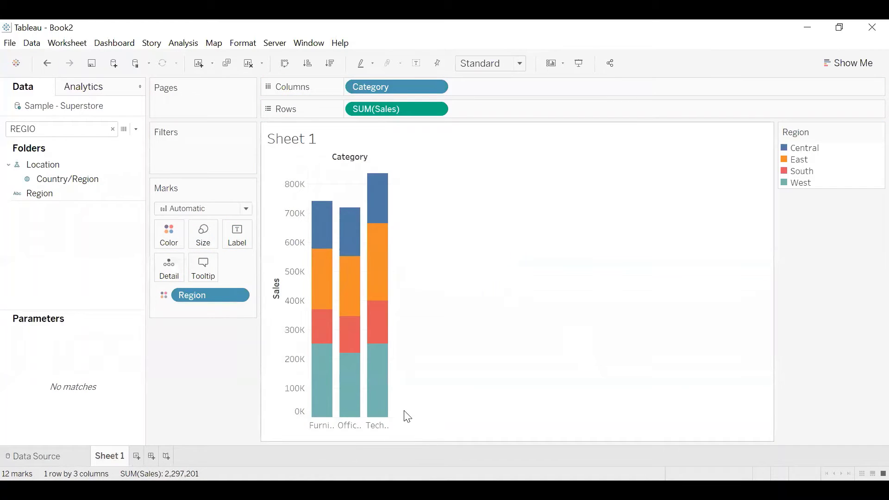
Widen the bars with Ctrl+Right, keeping the Sales axis in view.
key(ctrl+Right)
key(ctrl+Right)
key(ctrl+Right)
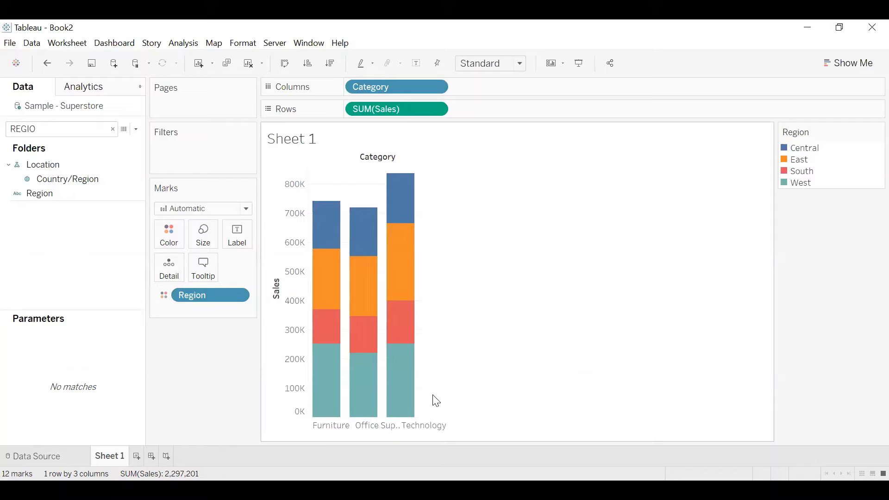
key(ctrl+Up)
key(ctrl+Up)
key(ctrl+Down)
key(ctrl+Down)
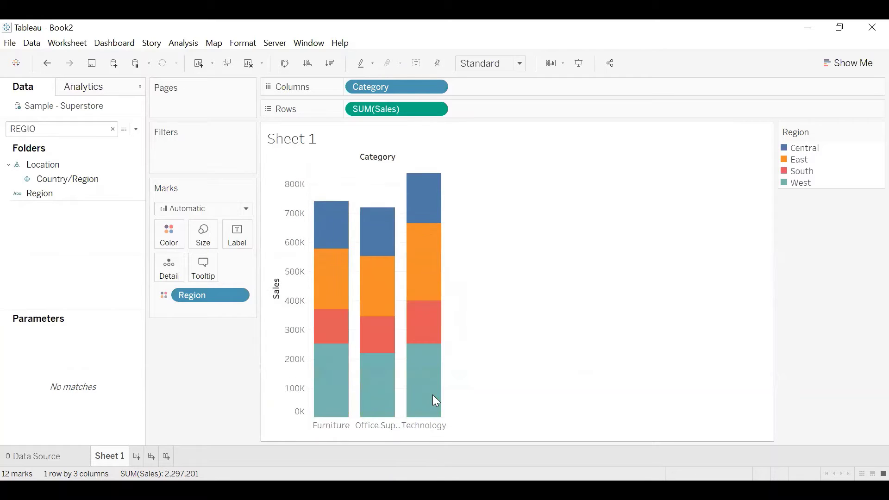
key(ctrl+Right)
key(ctrl+Right)
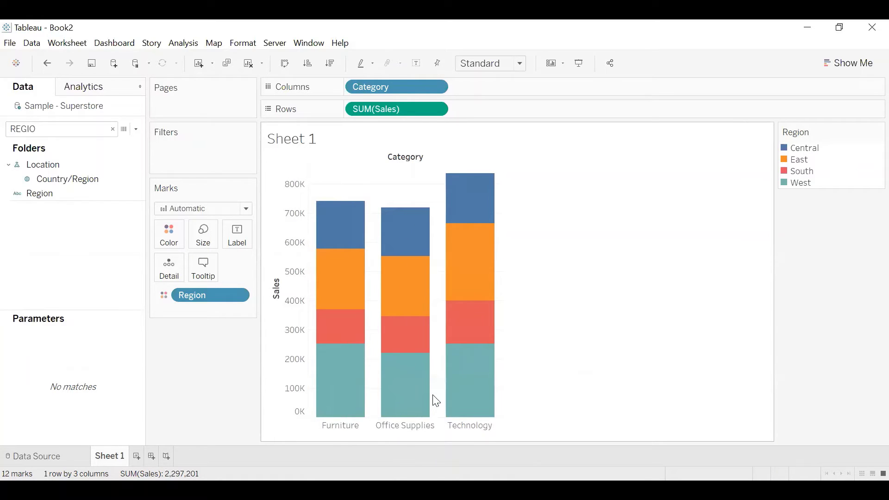
key(ctrl+Right)
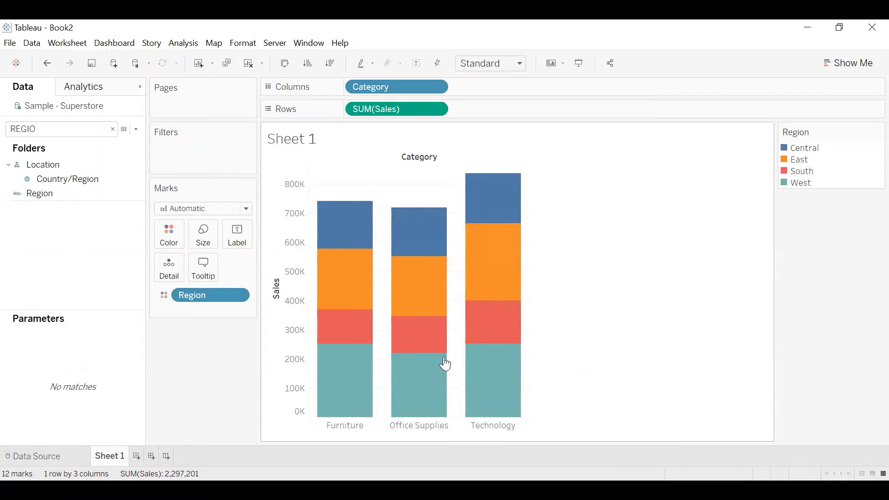
click(45, 135)
key(BackSpace)
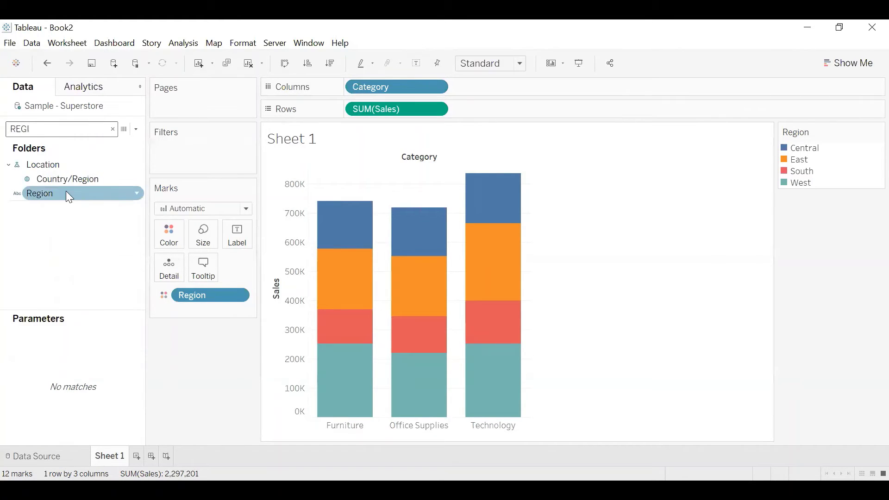
drag(65, 192, 509, 92)
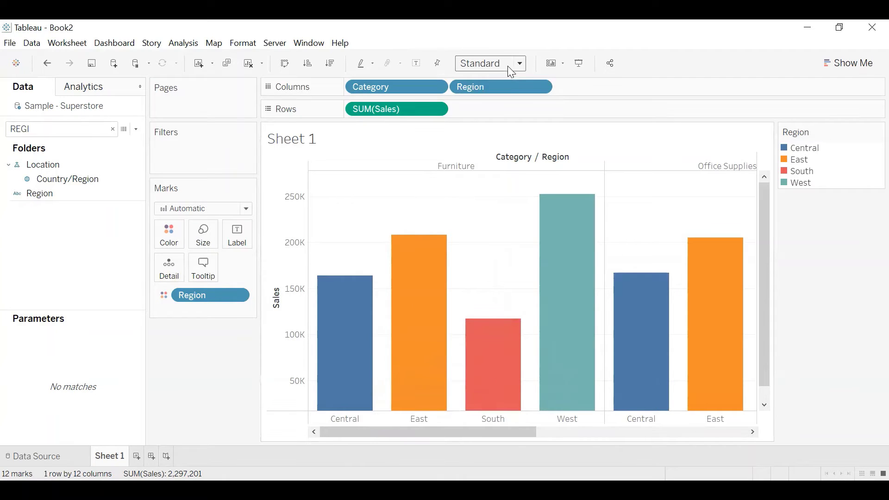
click(506, 88)
key(Delete)
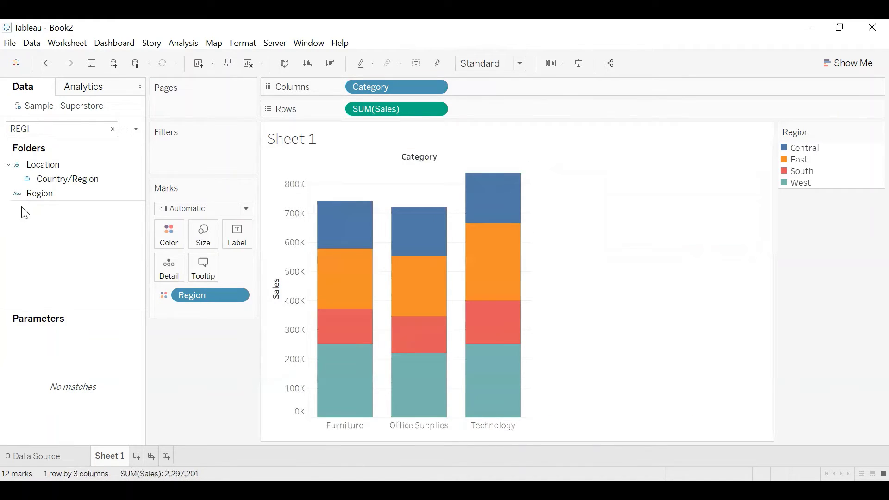
click(39, 199)
right_click(39, 202)
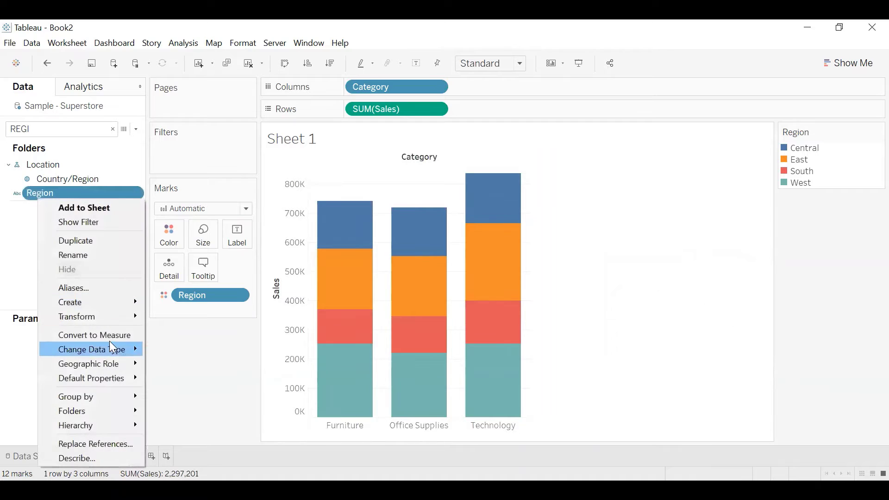
mouse_move(102, 307)
click(161, 308)
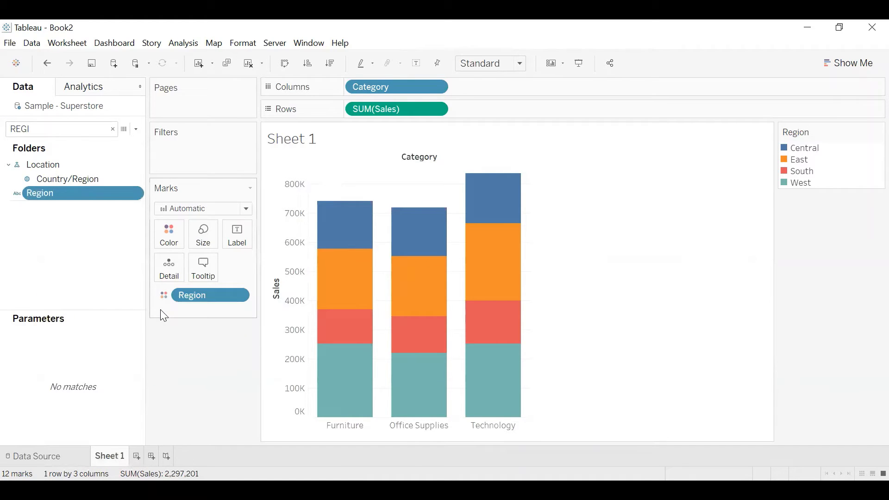
Name the calculated field ClusterBar.
key(BackSpace)
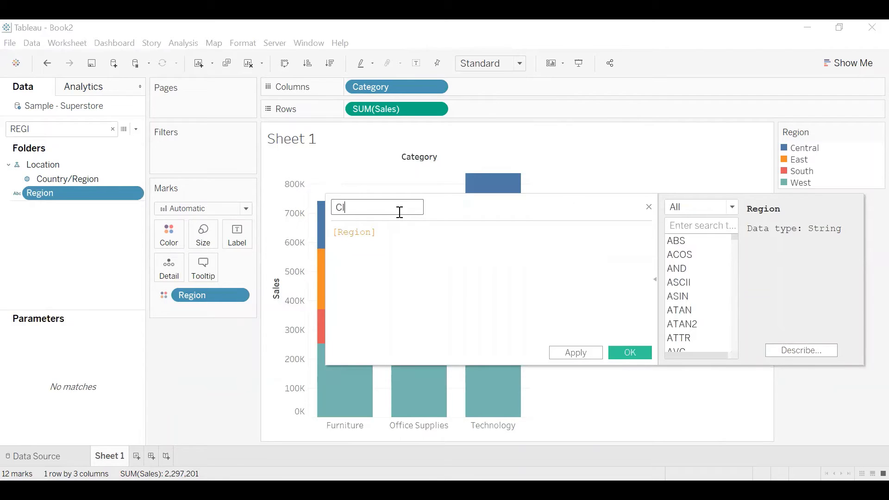
text(ClusterBar)
drag(402, 230, 327, 214)
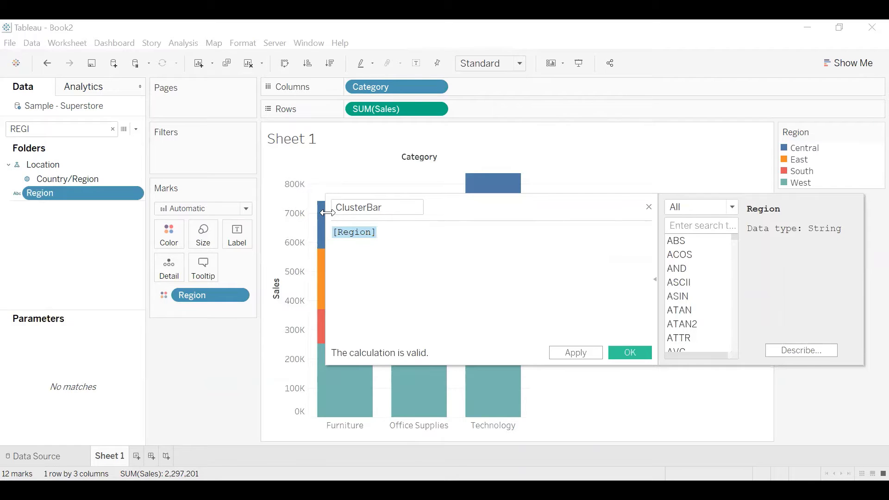
Write the formula start CASE [Region] WHEN 'C using autocomplete suggestions.
text(Case)
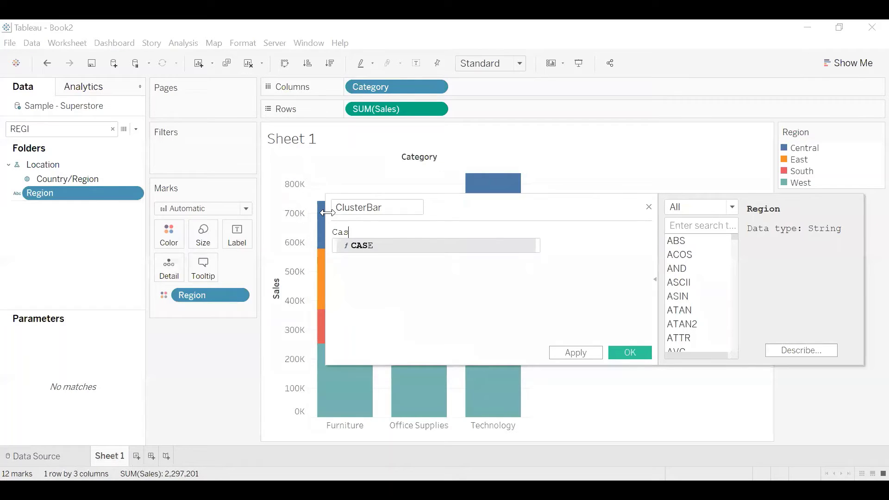
key(Return)
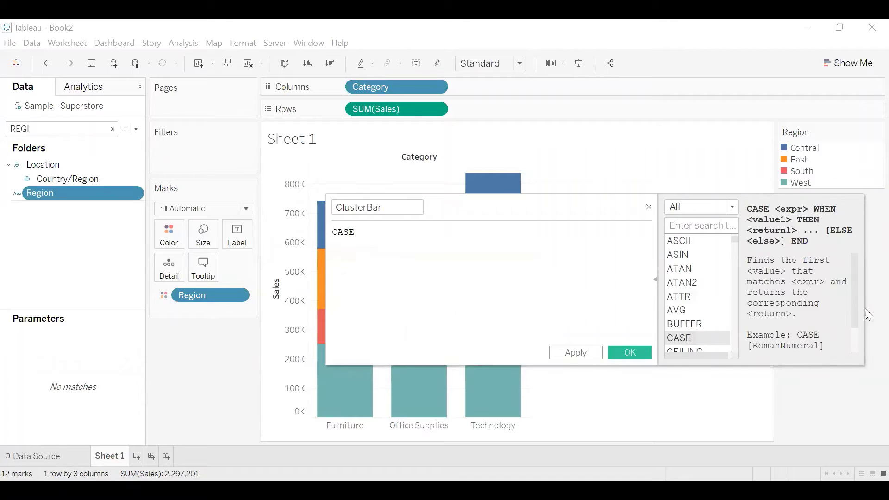
drag(853, 306, 854, 338)
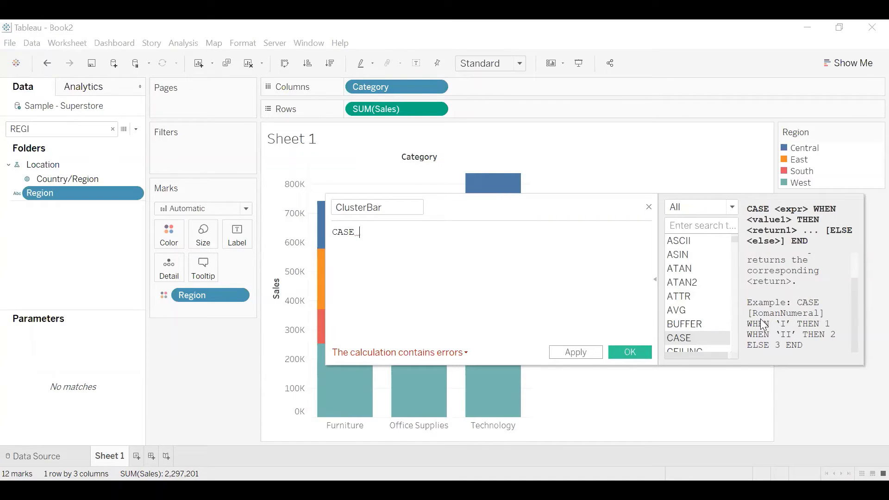
key(Return)
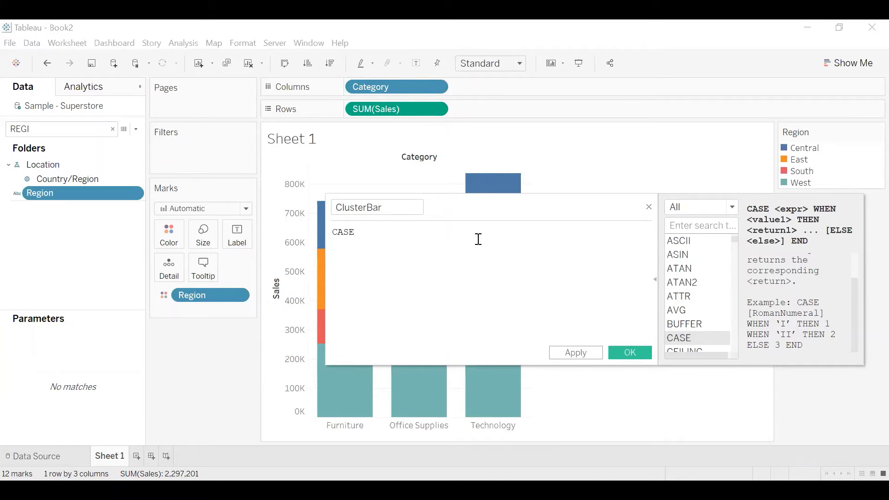
text(Re)
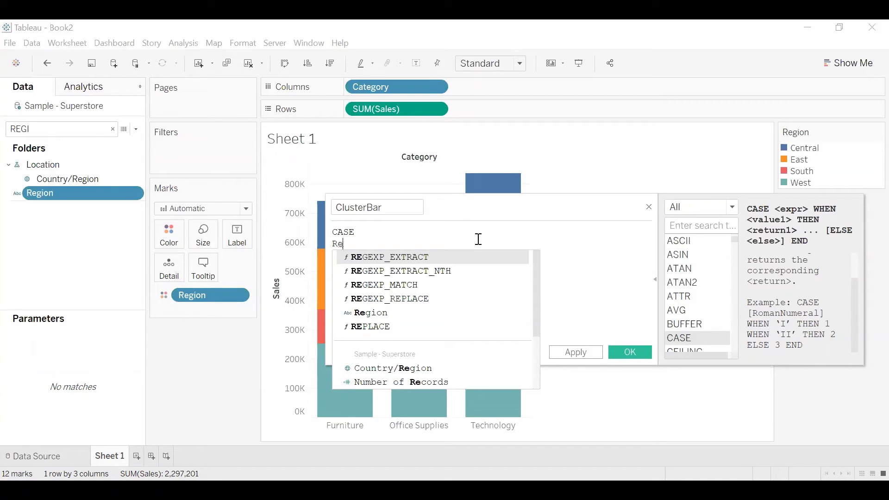
text(gi)
key(Return)
key(Return)
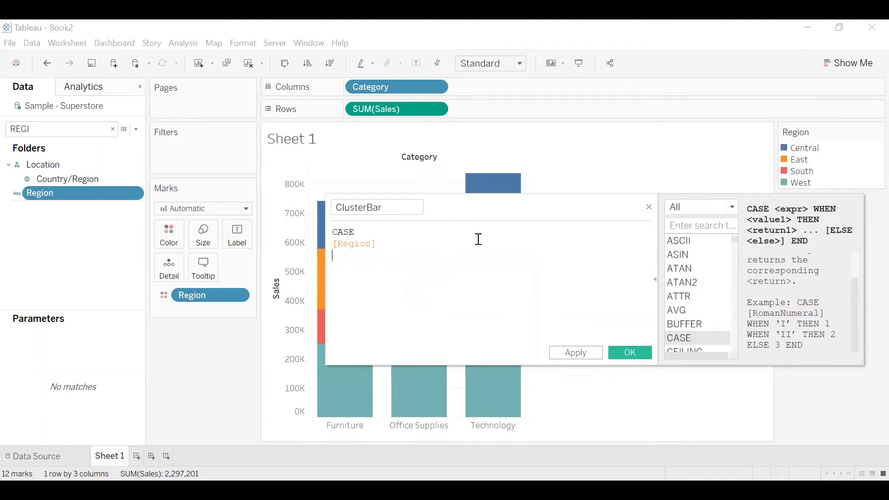
text(Whe)
key(Return)
text('C)
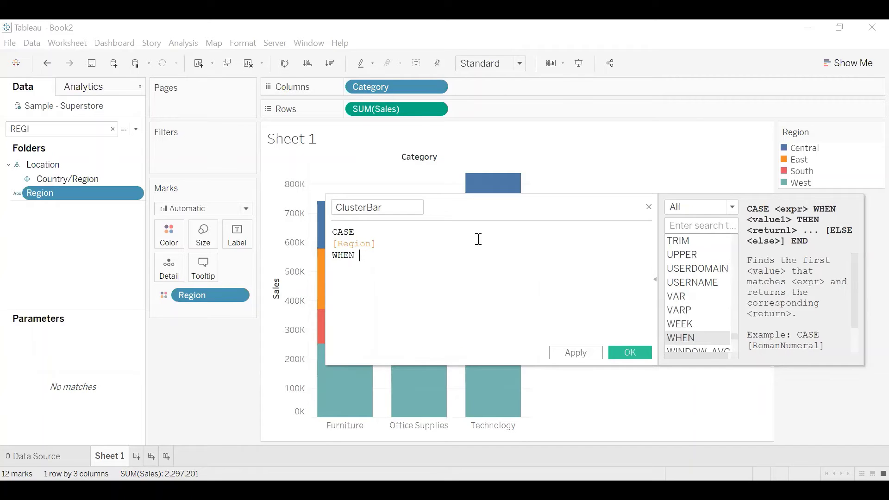
click(853, 342)
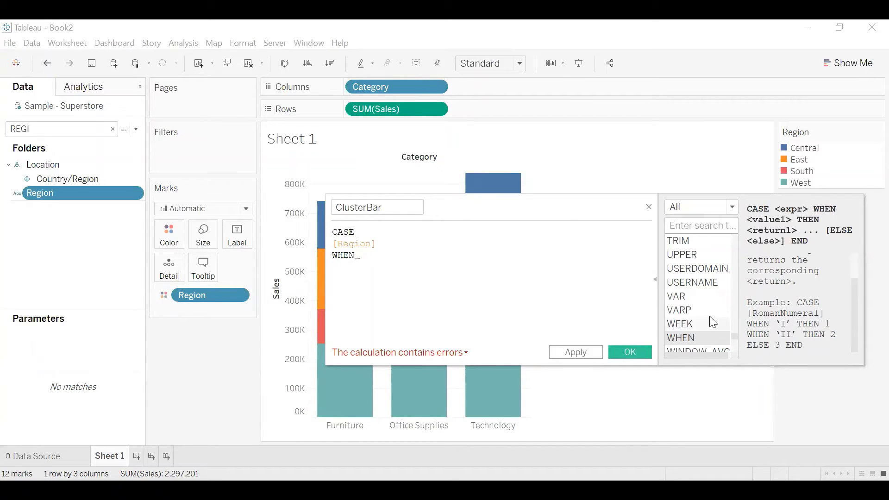
Finish WHEN 'Central' THEN 0.15, paste three copies, and drag Region onto Columns.
text('Ce)
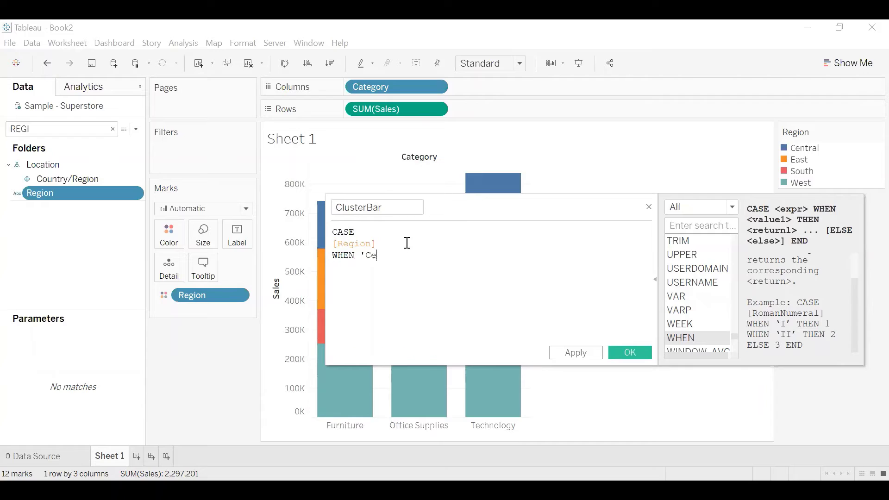
text(ntral' then 0.15)
key(shift+Up)
key(ctrl+c)
key(Down)
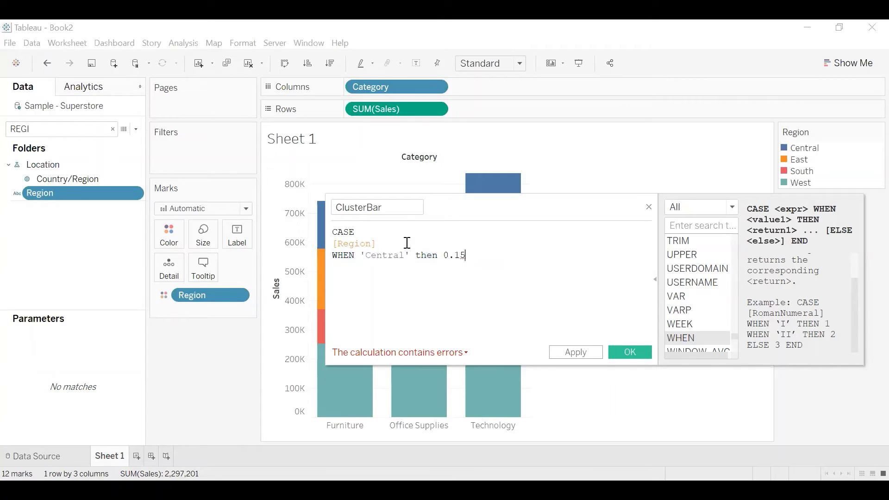
key(Return)
key(Return)
key(ctrl+v)
key(BackSpace)
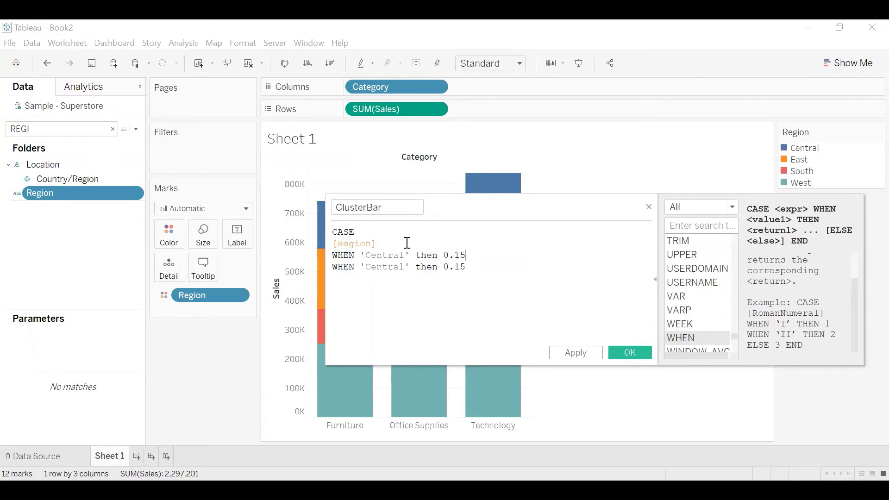
key(Return)
key(Return)
key(ctrl+v)
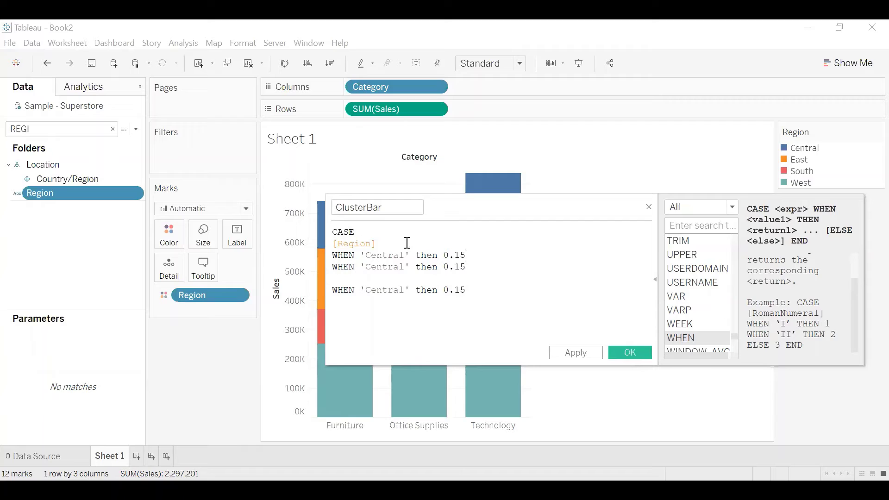
key(BackSpace)
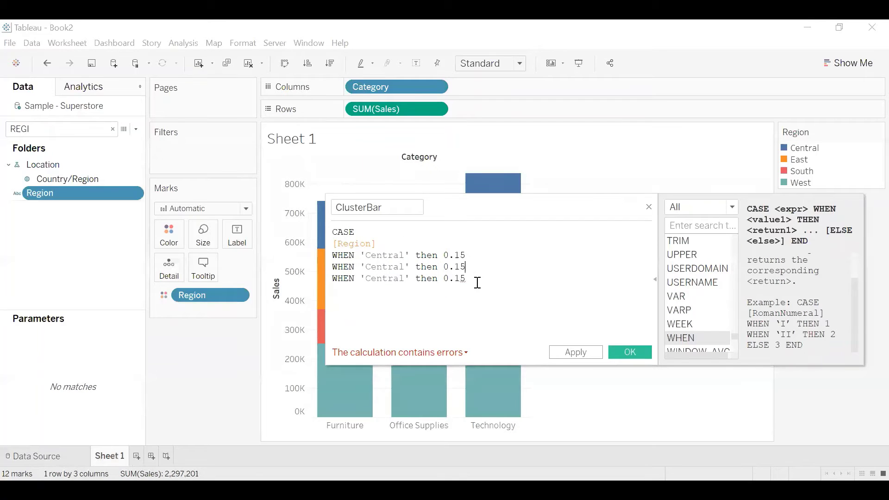
click(477, 280)
key(Return)
key(Return)
key(ctrl+v)
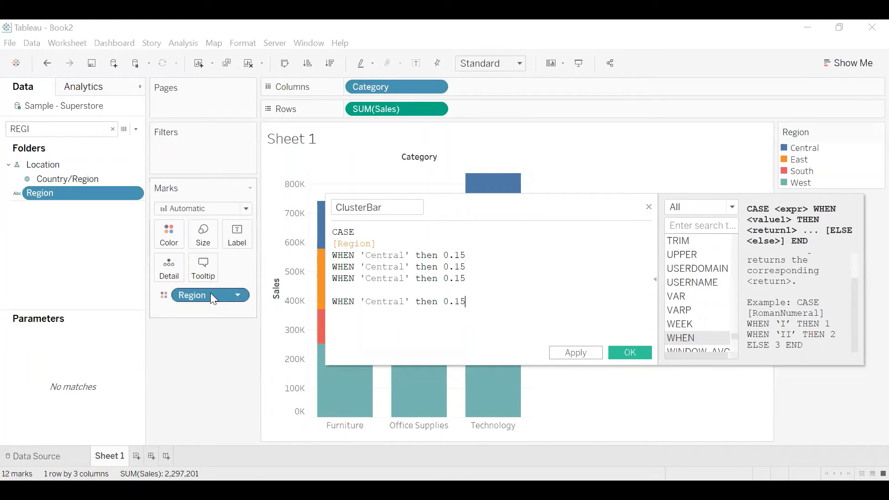
drag(72, 194, 508, 86)
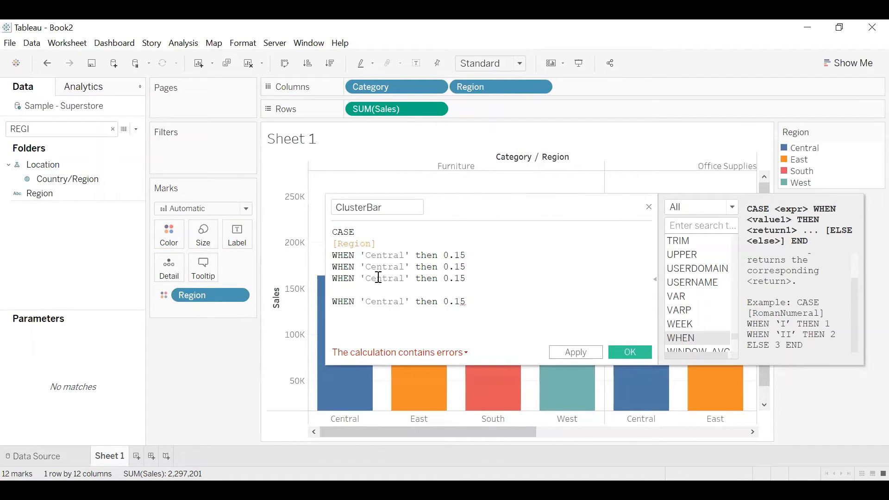
key(BackSpace)
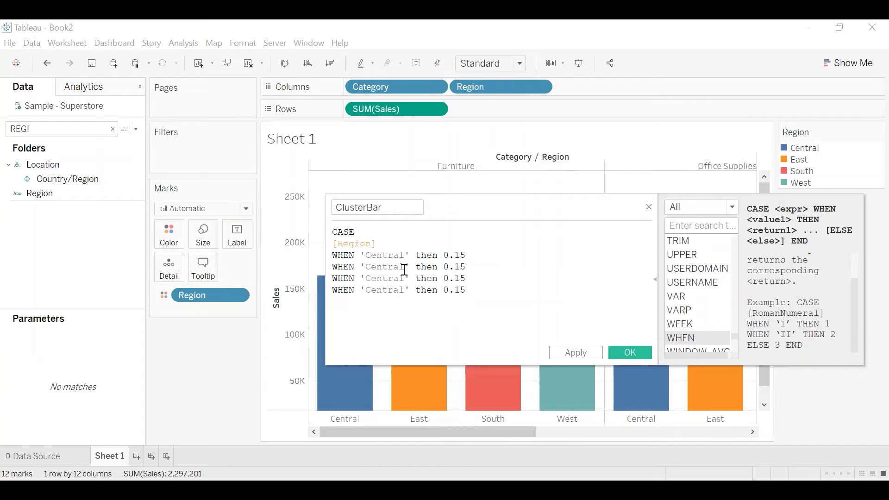
Change the copied clauses' region names to East, South and West.
click(404, 267)
key(BackSpace)
key(BackSpace)
key(BackSpace)
key(BackSpace)
key(BackSpace)
key(BackSpace)
key(BackSpace)
text(East)
key(Delete)
key(Delete)
key(Delete)
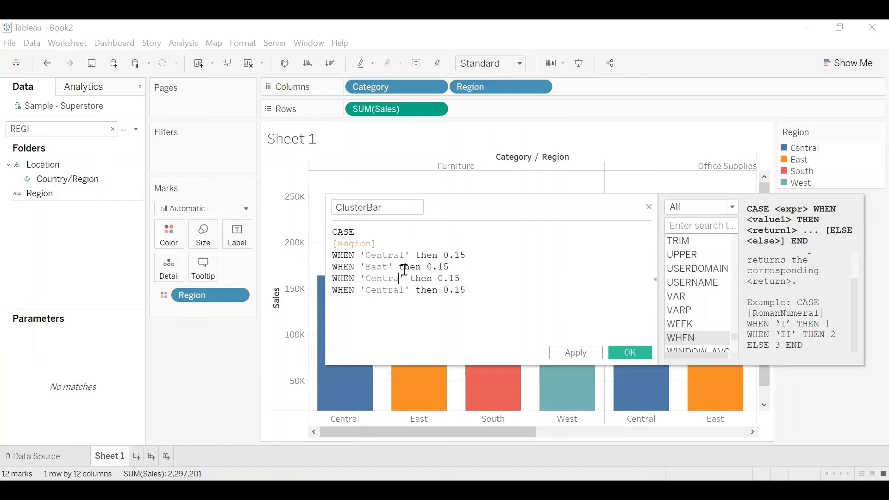
key(BackSpace)
key(BackSpace)
key(BackSpace)
key(BackSpace)
text(Spouth)
key(BackSpace)
key(BackSpace)
key(BackSpace)
key(BackSpace)
key(BackSpace)
text(ot)
key(BackSpace)
text(uth)
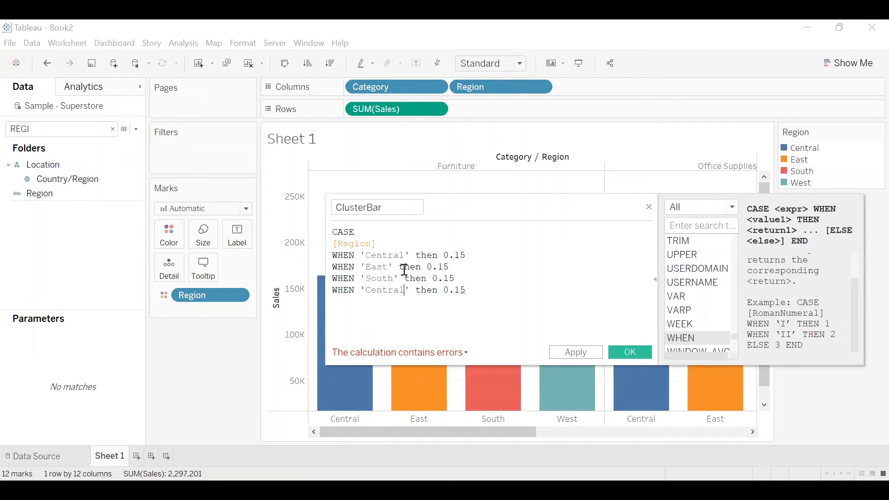
key(shift+Left)
key(shift+Left)
key(shift+Left)
key(shift+Left)
key(shift+Left)
key(shift+Left)
key(shift+Left)
text(W)
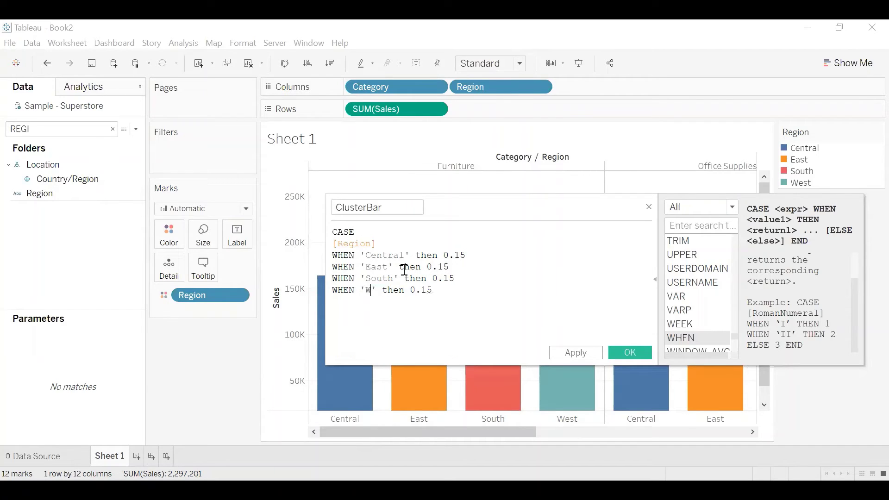
text(est)
Set the copied values to 0.16, 0.17, 0.18 and add ELSE 0.19 and END.
click(458, 268)
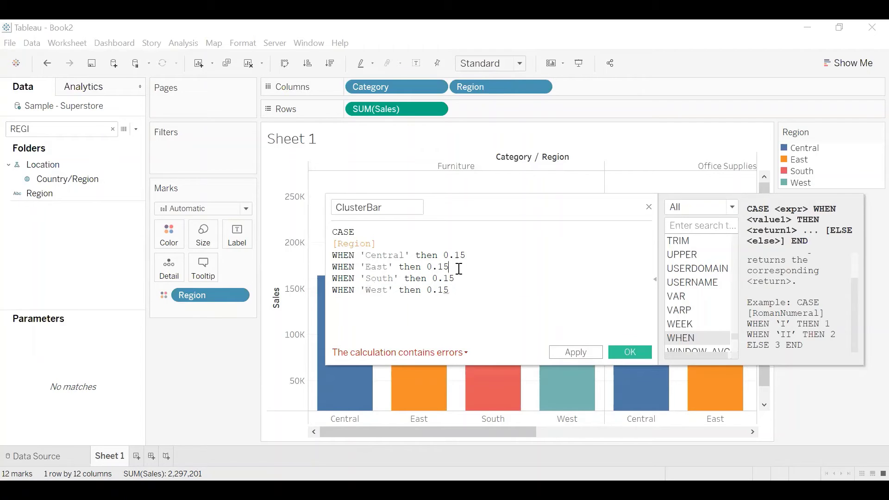
key(BackSpace)
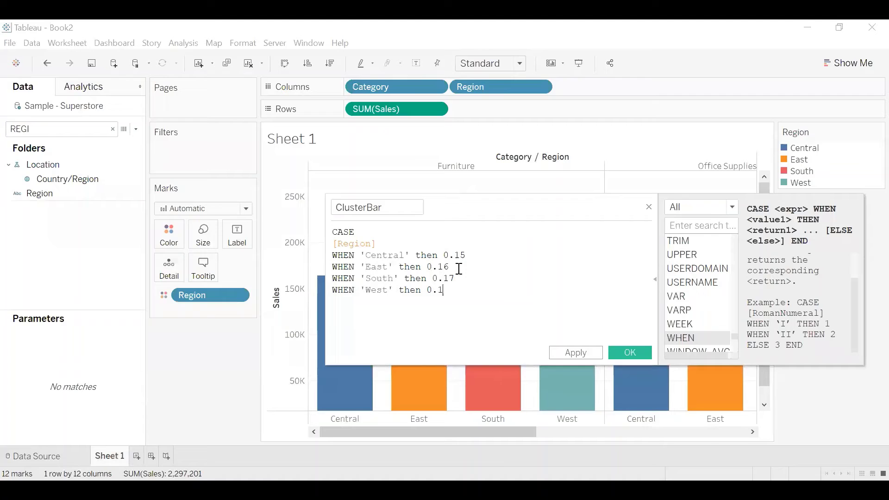
key(Return)
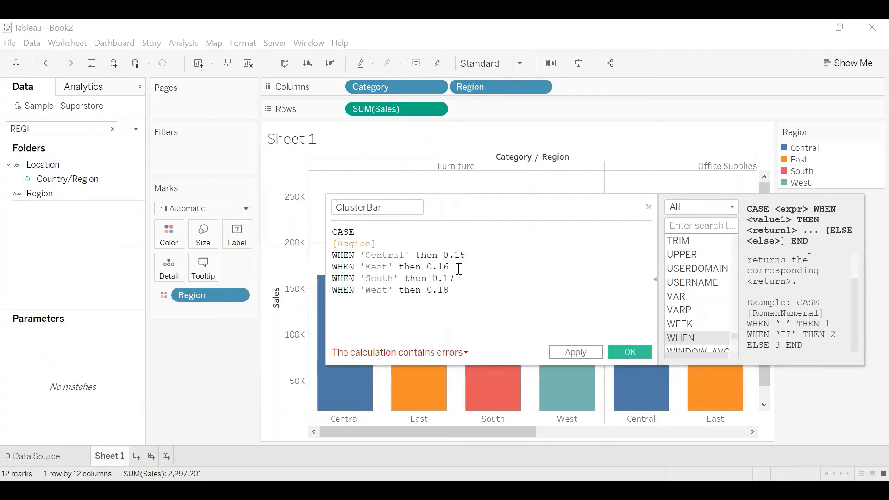
text(ELSE 0.25)
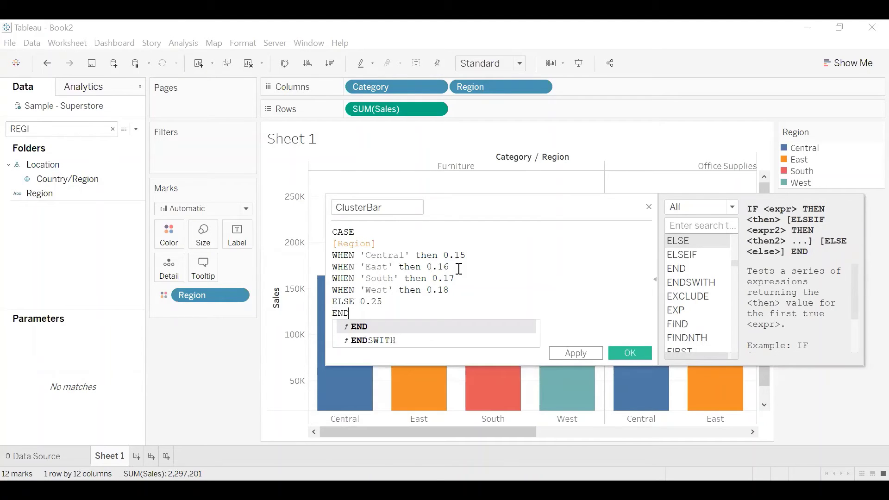
click(399, 327)
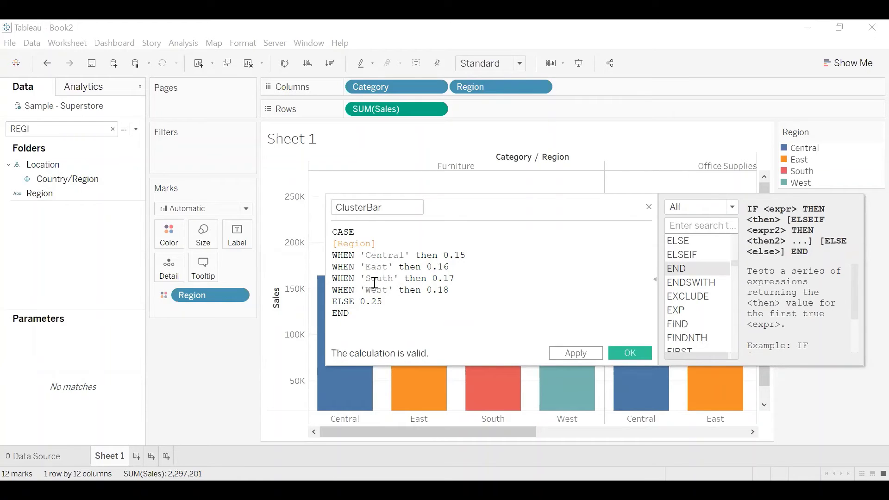
click(377, 302)
key(BackSpace)
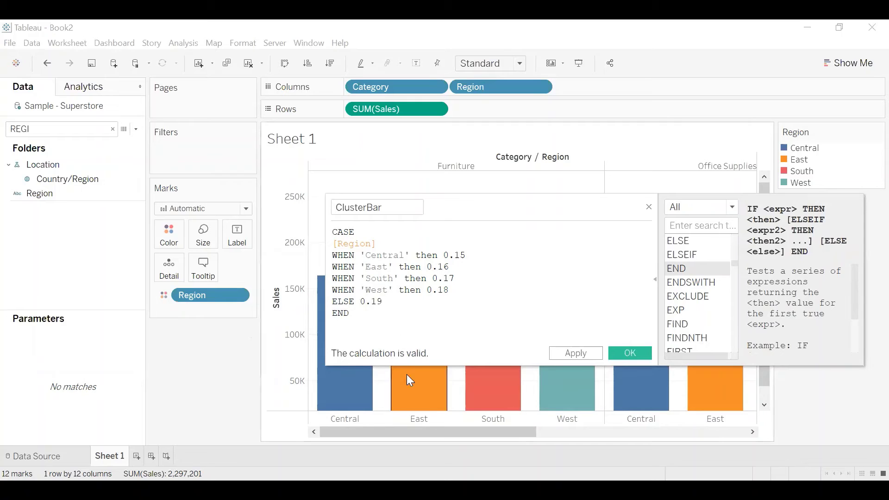
Save ClusterBar and put it on Columns in place of Region, keeping bar marks.
click(625, 355)
double_click(78, 126)
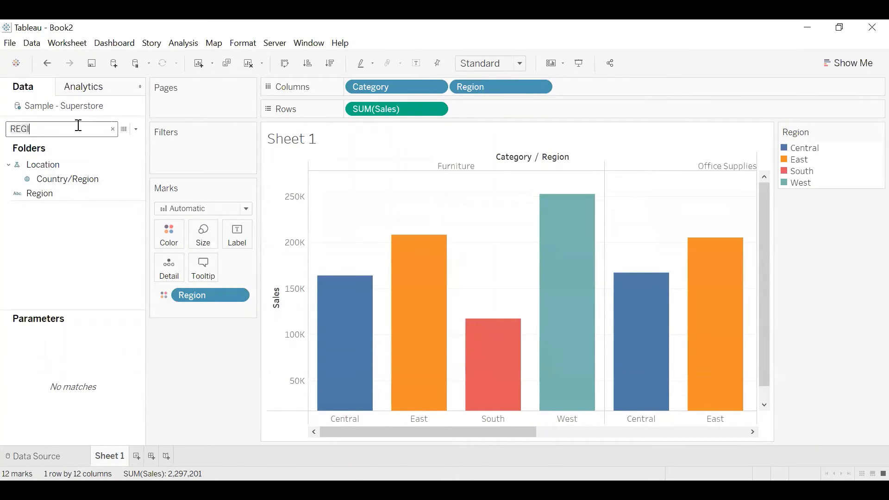
key(BackSpace)
text(clus)
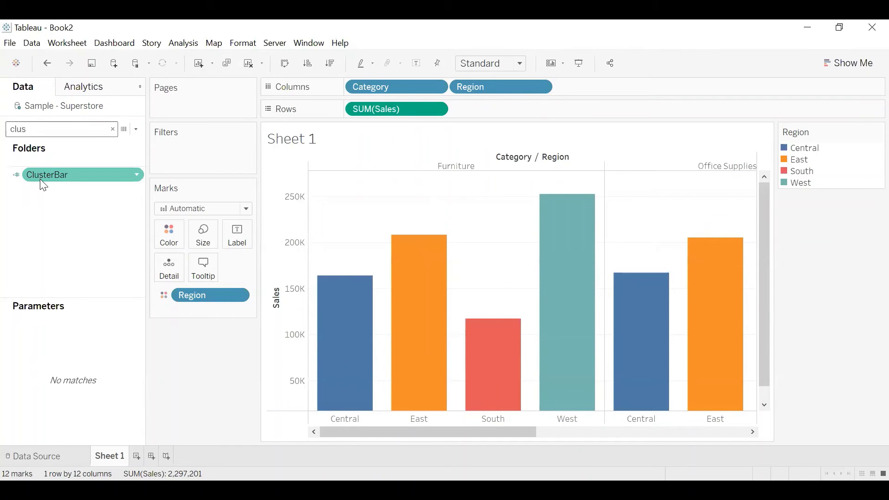
drag(40, 179, 567, 94)
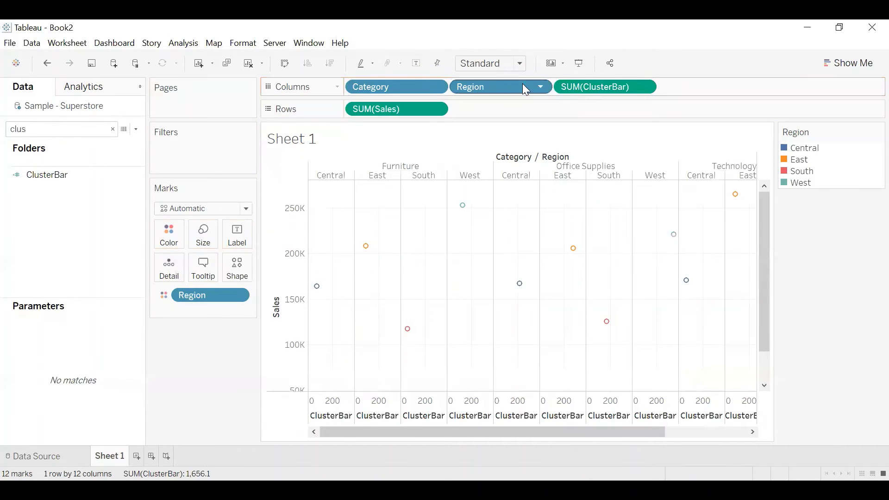
key(Delete)
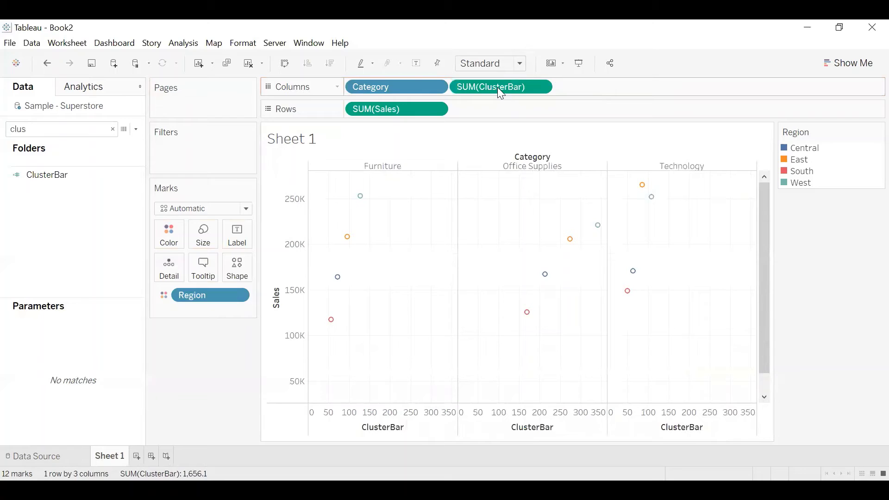
click(223, 219)
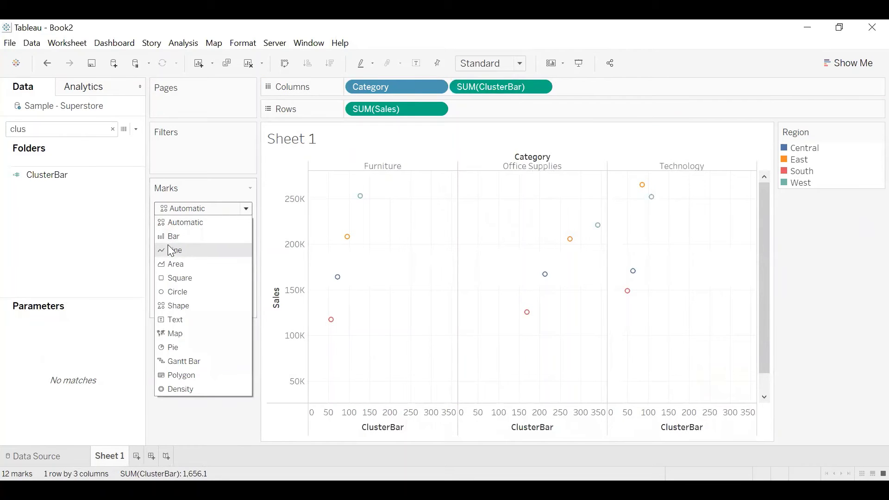
key(Escape)
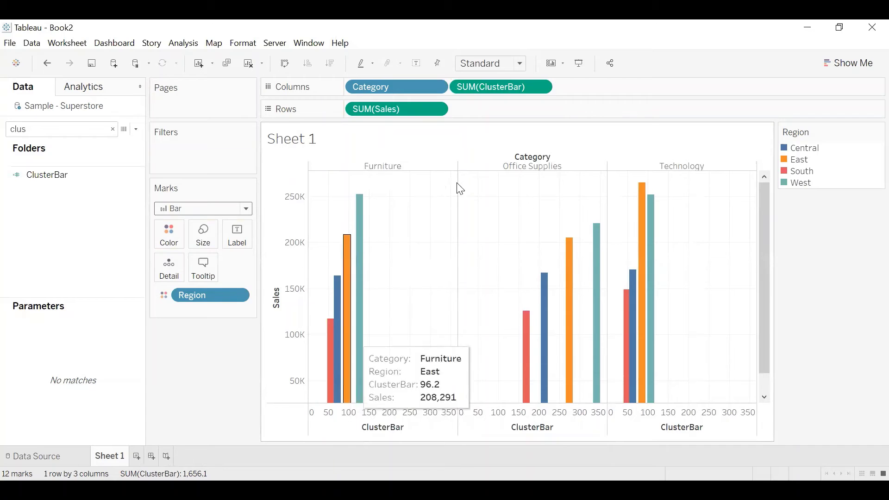
Aggregate ClusterBar as an average and open the Furniture ClusterBar axis menu.
right_click(483, 87)
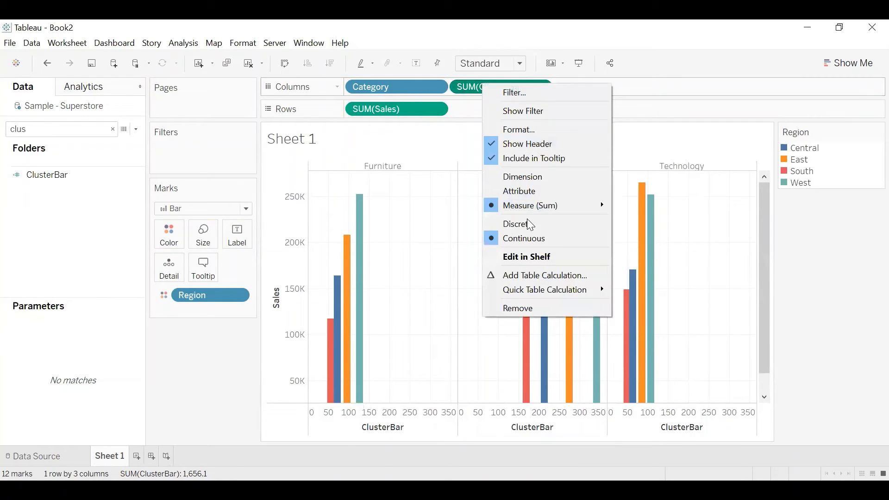
mouse_move(597, 205)
click(644, 221)
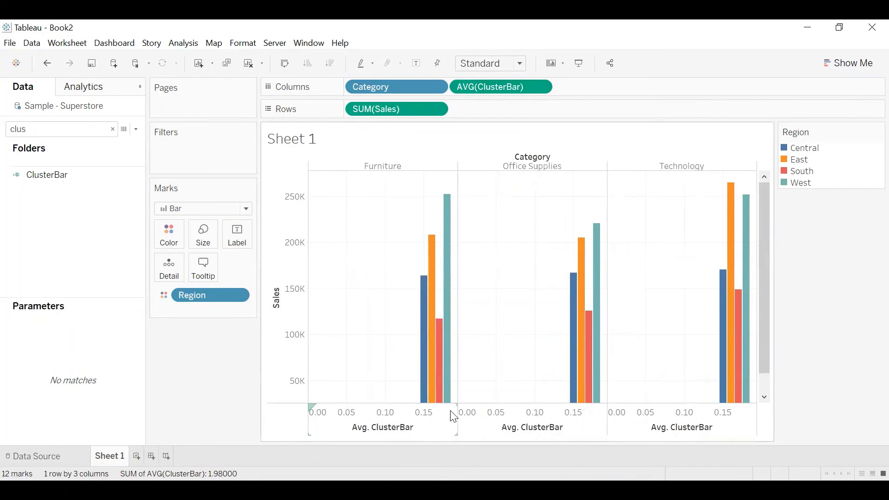
mouse_move(431, 373)
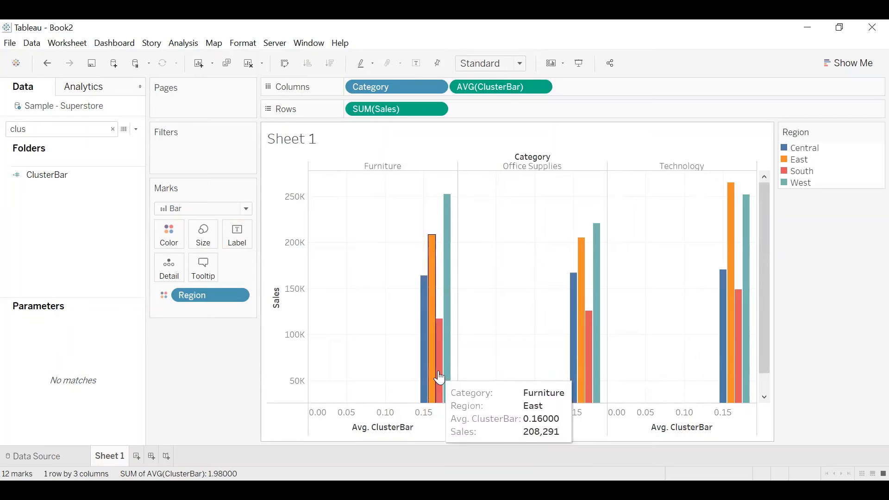
click(431, 431)
right_click(429, 427)
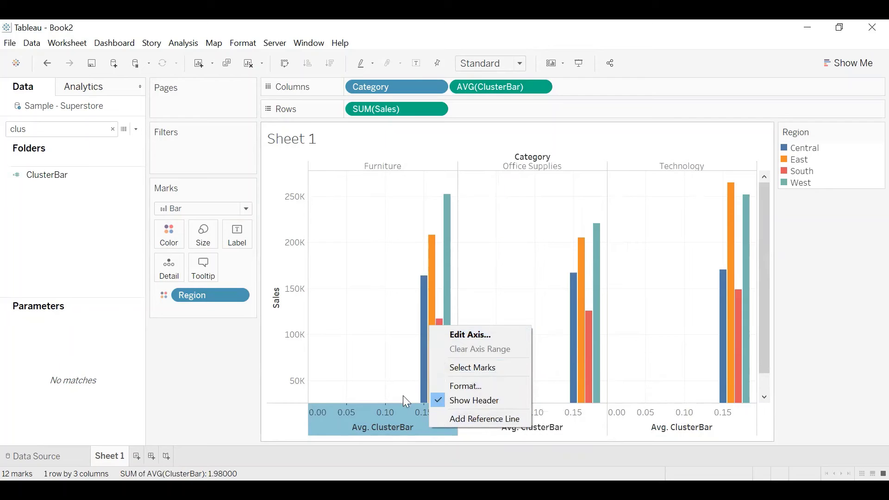
Fix the ClusterBar axis range to start at 0.14.
click(504, 334)
drag(383, 31, 398, 49)
click(241, 171)
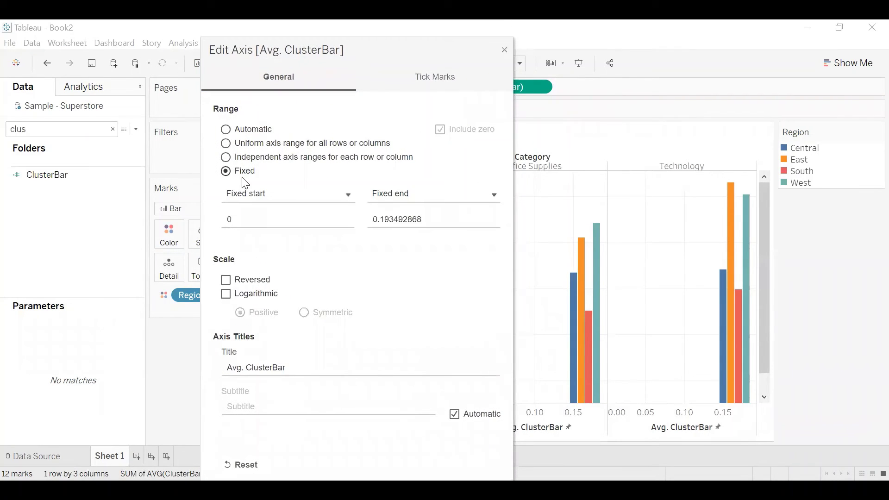
click(254, 221)
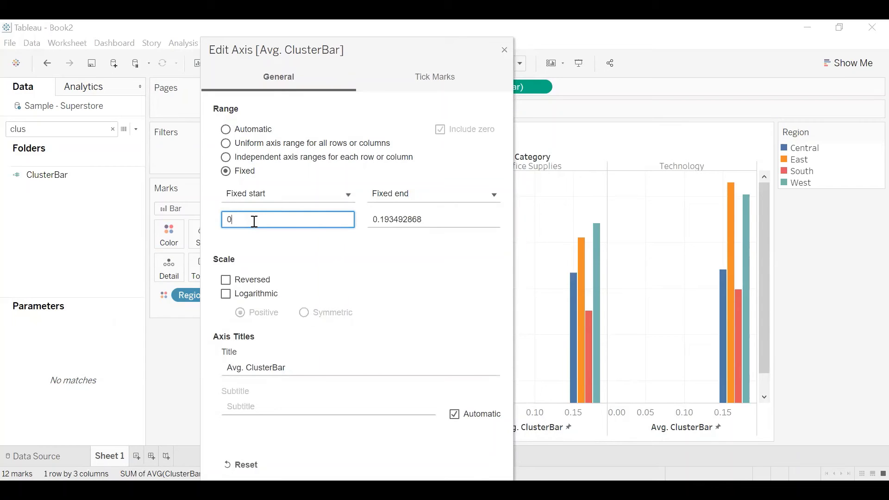
text(.)
drag(306, 59, 403, 79)
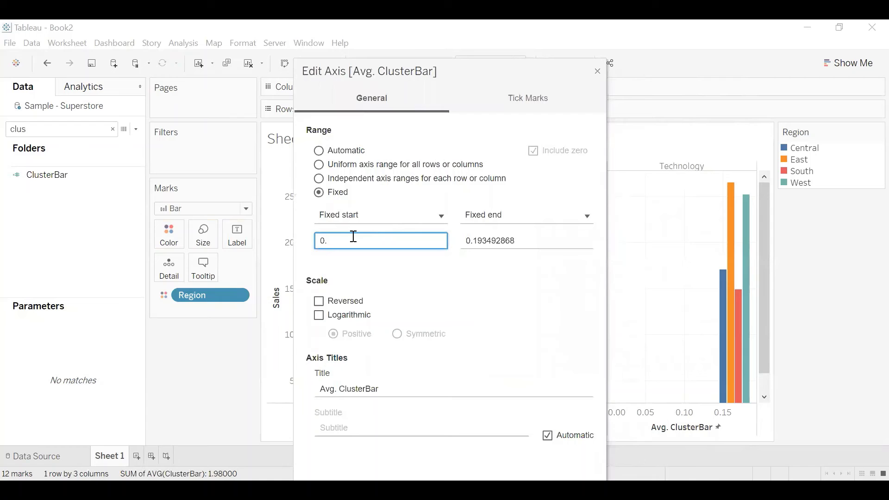
text(14)
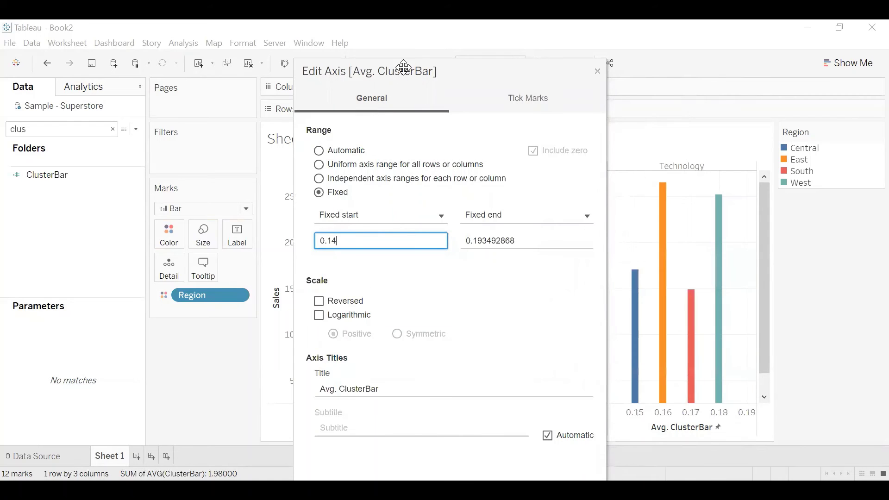
drag(389, 65, 272, 27)
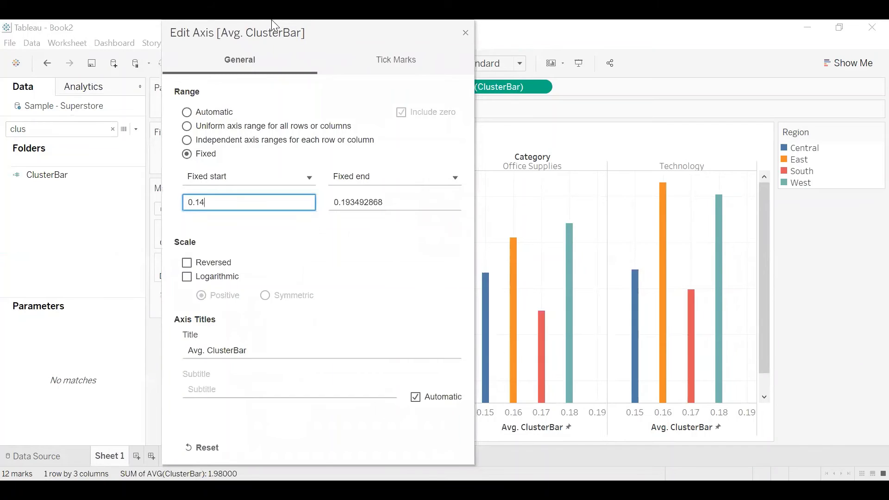
Remove the axis title and set major tick marks to None.
click(258, 353)
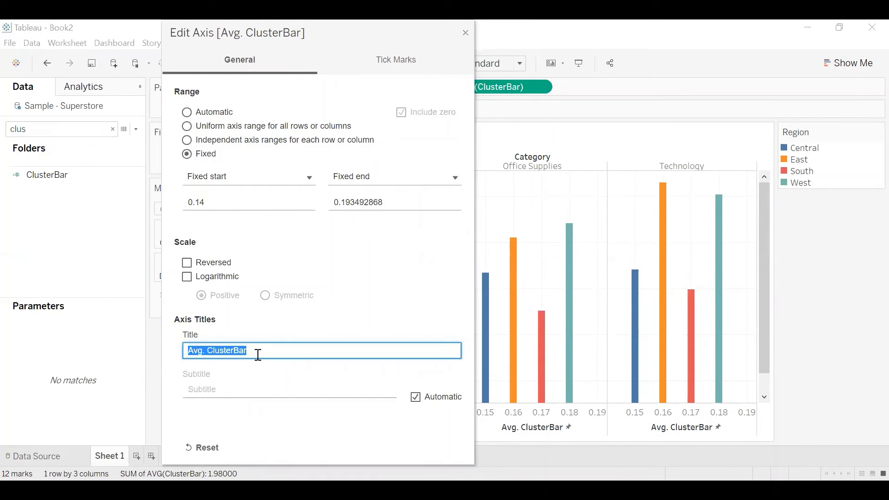
key(BackSpace)
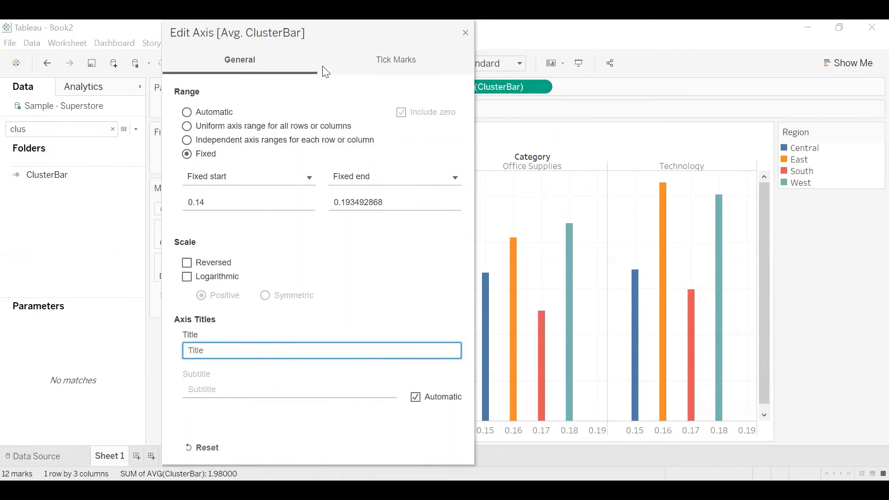
click(387, 57)
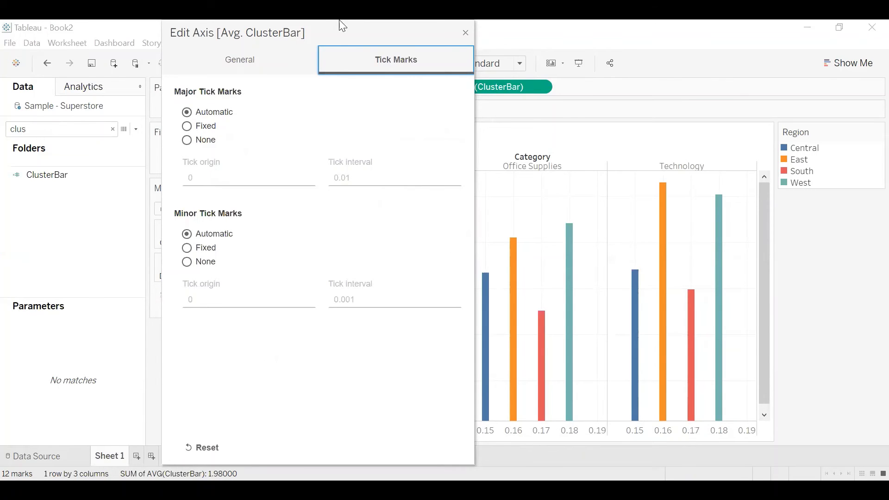
drag(332, 34, 313, 83)
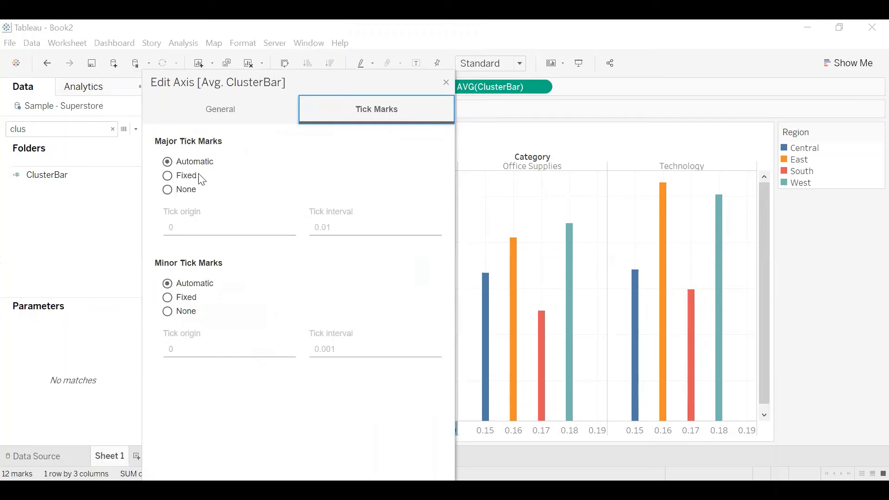
click(187, 189)
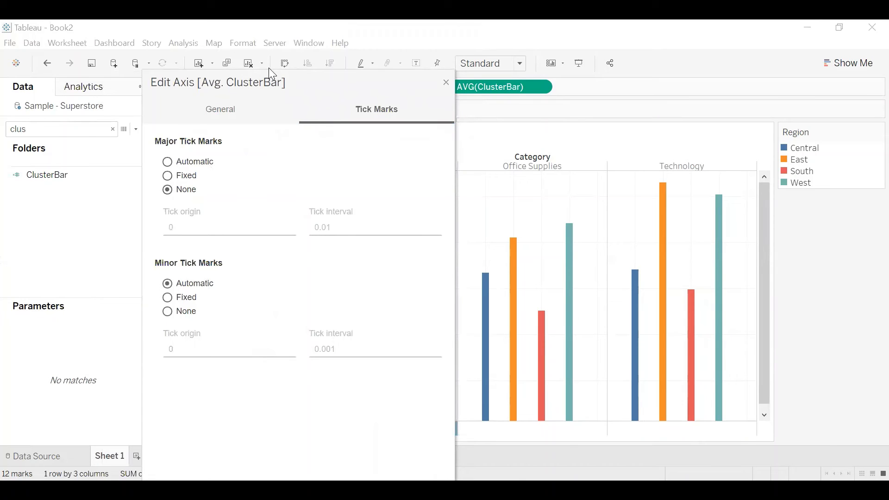
click(180, 175)
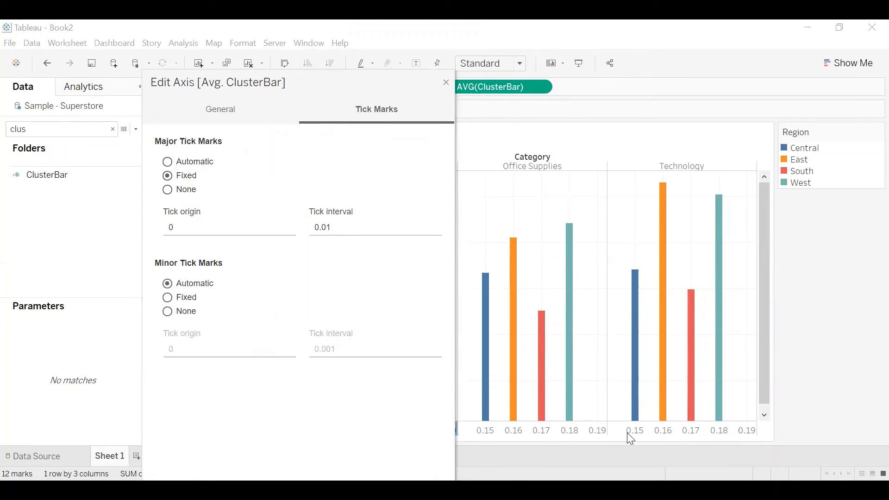
click(208, 162)
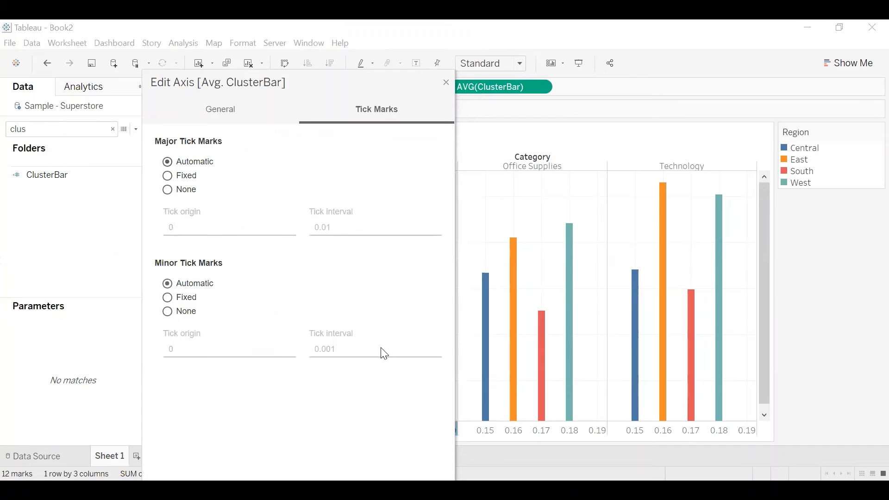
click(215, 116)
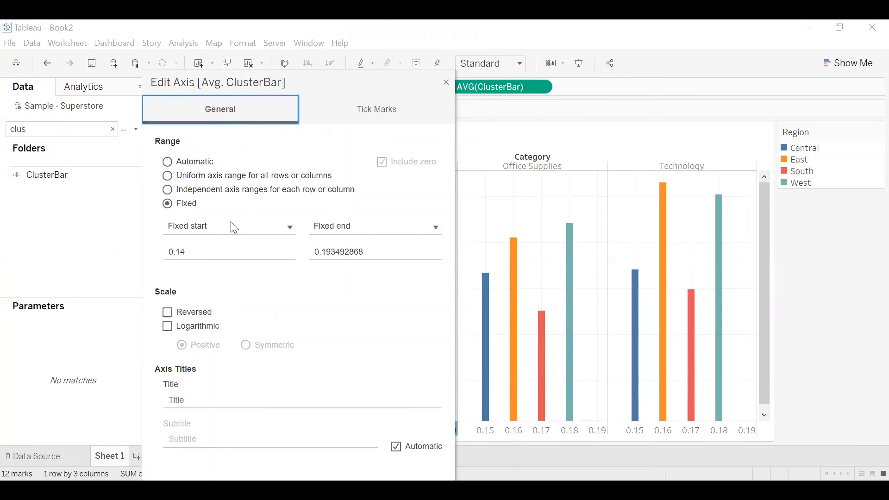
click(198, 253)
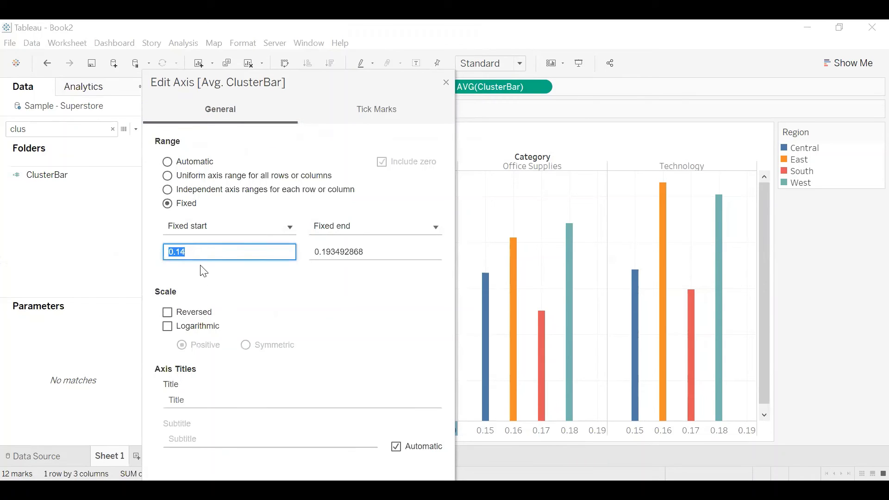
click(373, 115)
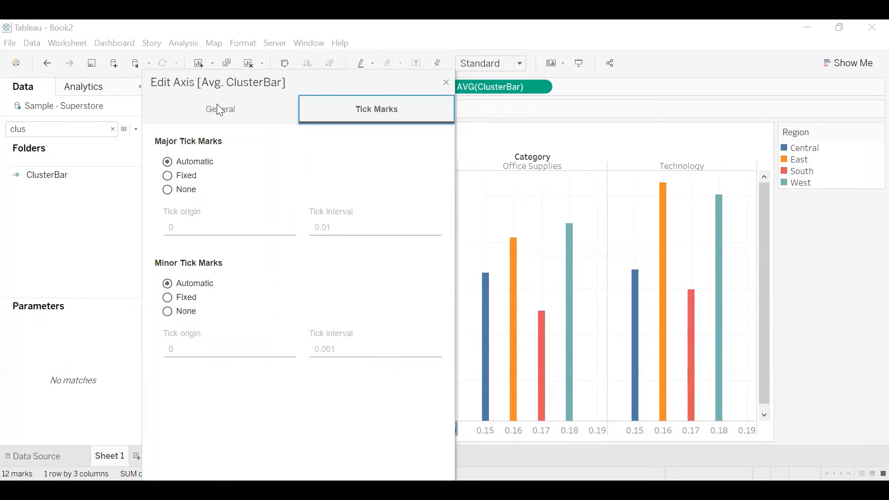
click(180, 190)
drag(219, 83, 359, 34)
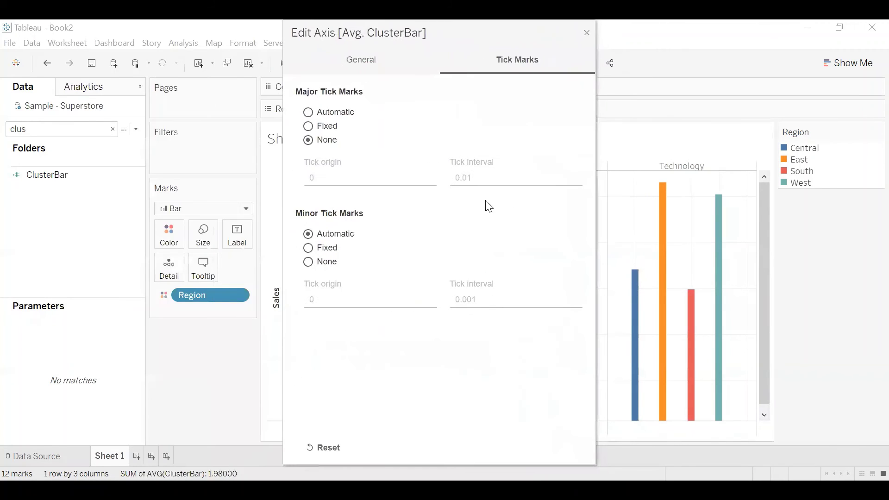
click(586, 33)
Give the bars a fixed width of 0.01 axis units.
click(217, 235)
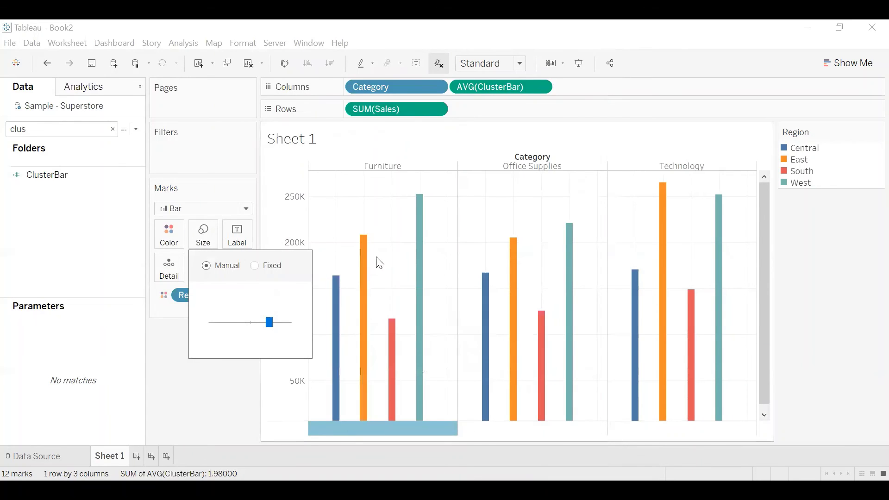
click(264, 266)
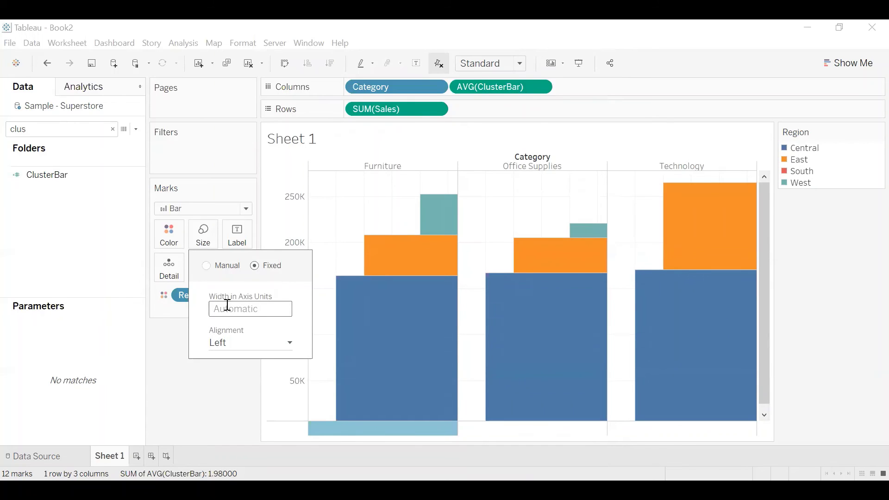
click(227, 308)
text(0.01)
Compare left and right bar alignment, then settle on Center.
click(244, 342)
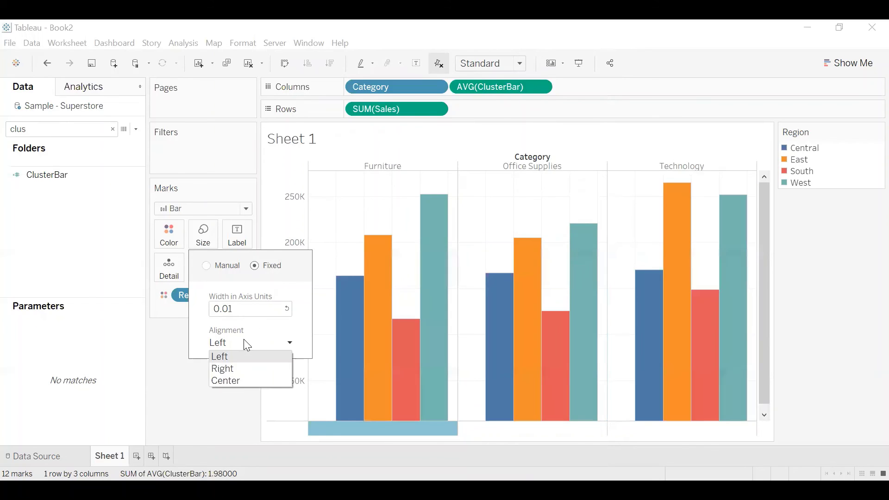
click(239, 378)
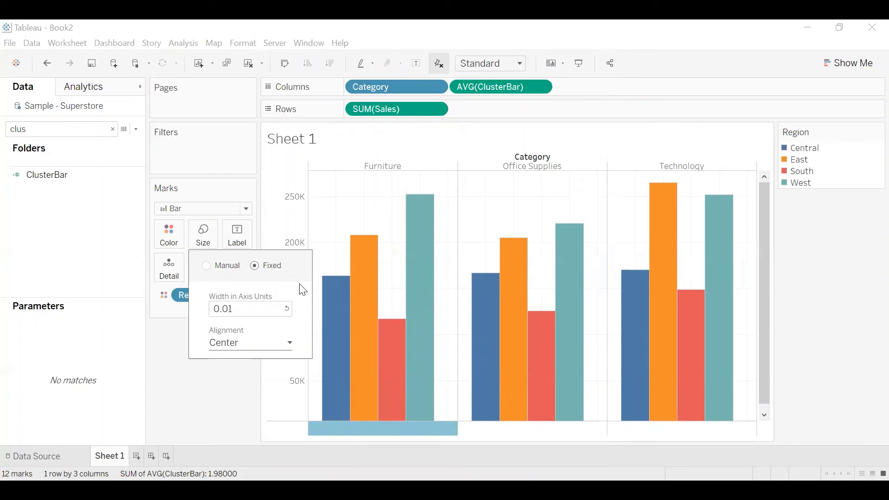
mouse_move(338, 314)
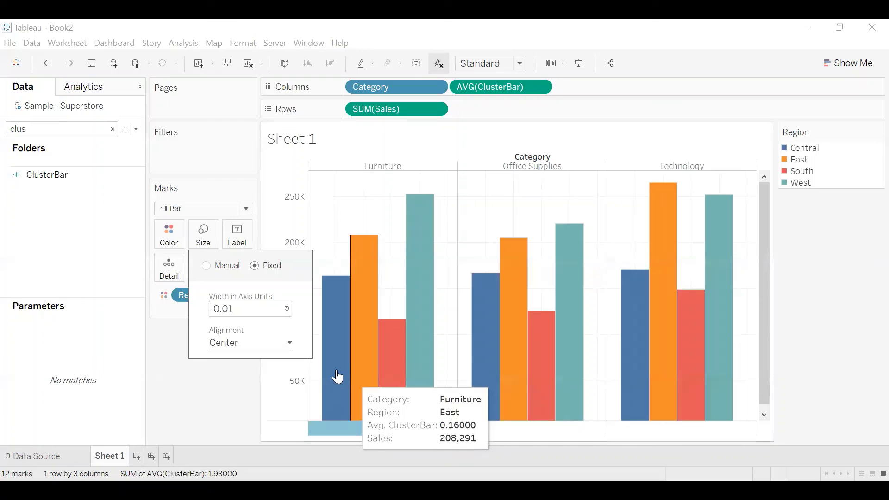
click(234, 349)
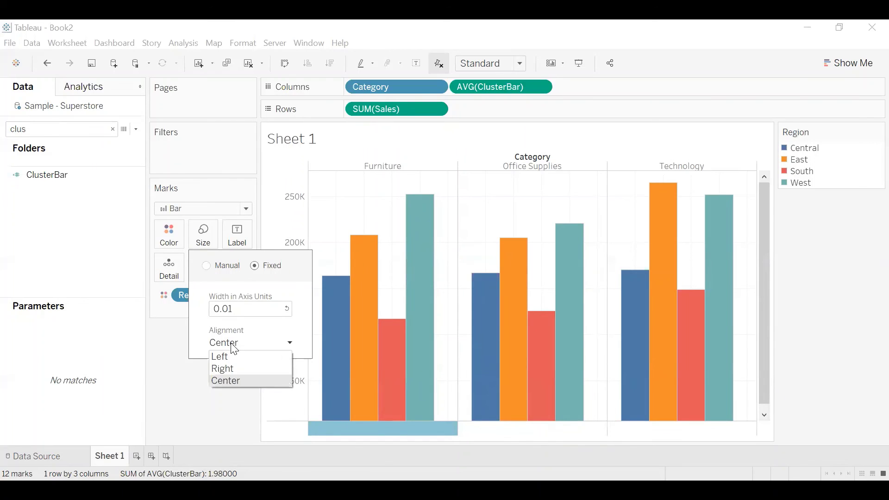
click(232, 354)
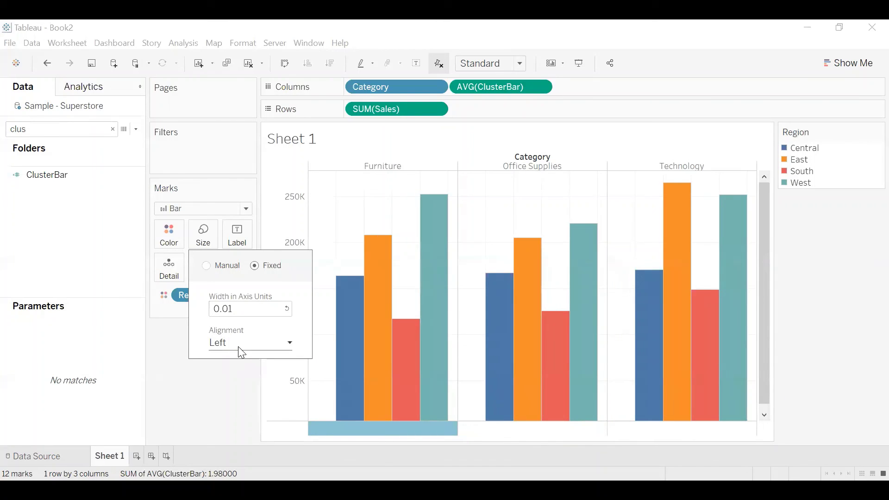
click(234, 344)
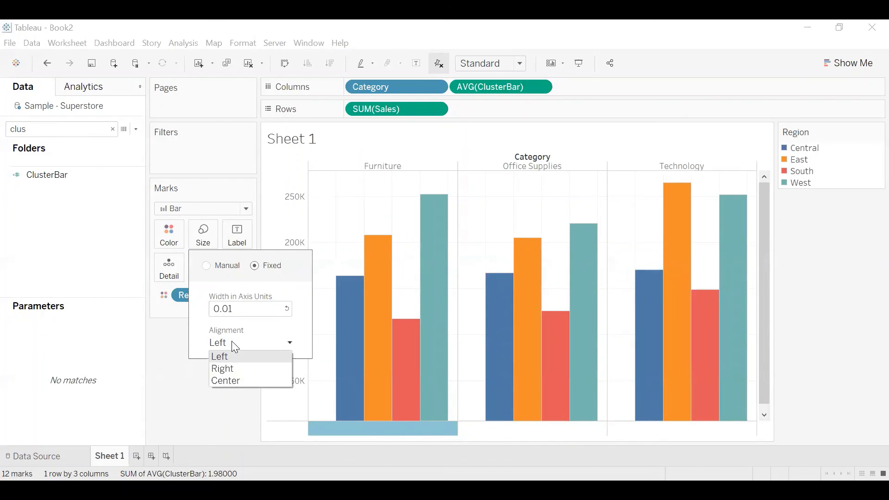
click(233, 368)
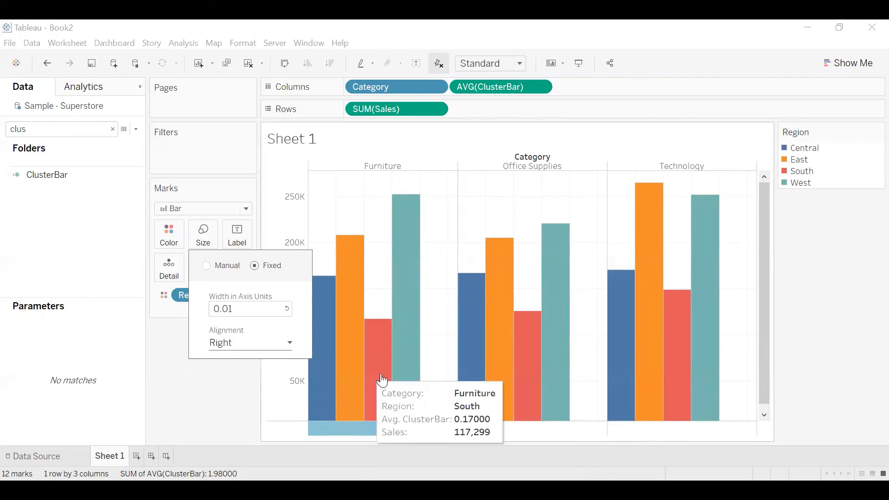
click(253, 349)
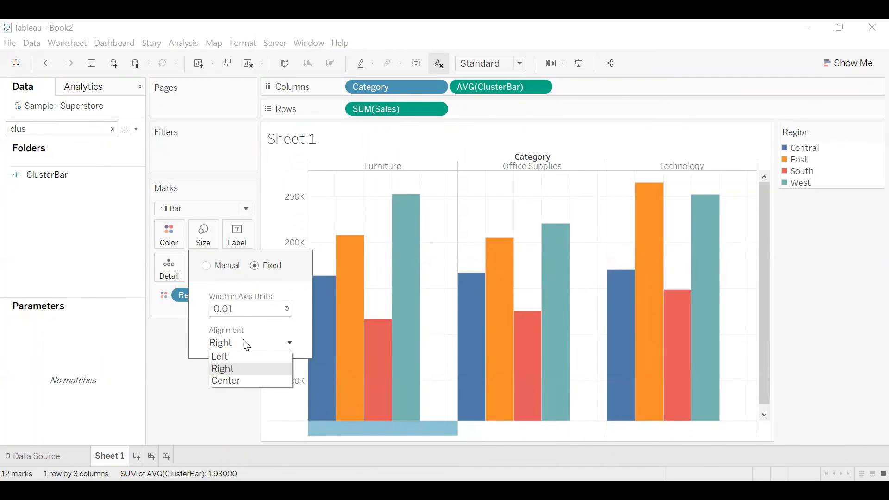
click(240, 379)
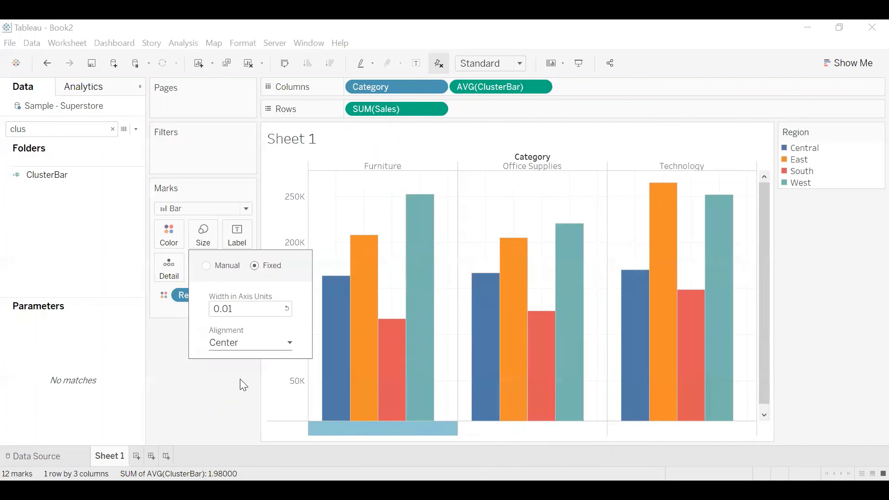
Close the Size popup and rename the Sheet 1 tab to 'Cluster Bar'.
click(206, 386)
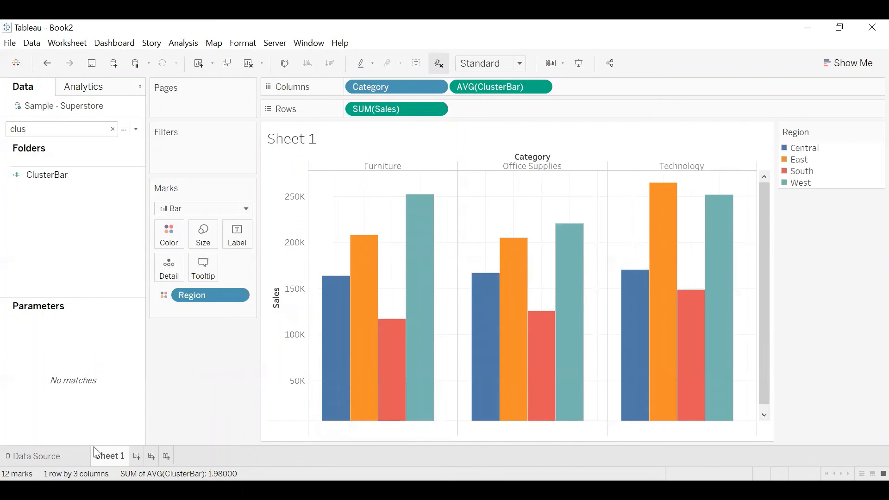
double_click(112, 457)
text(Cluster BAr)
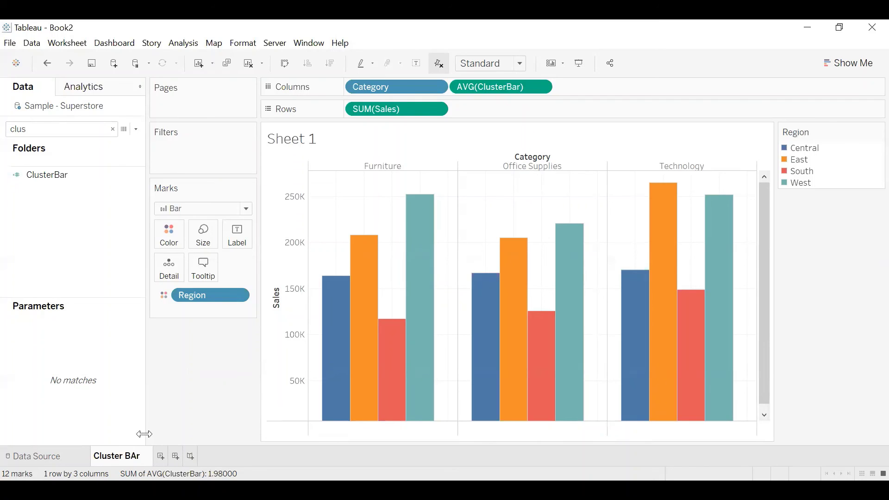
key(BackSpace)
key(BackSpace)
text(ar)
click(194, 365)
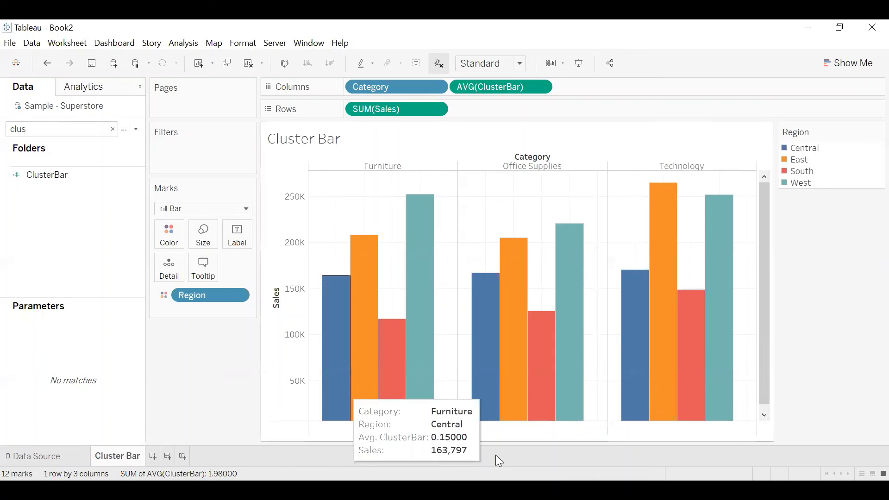